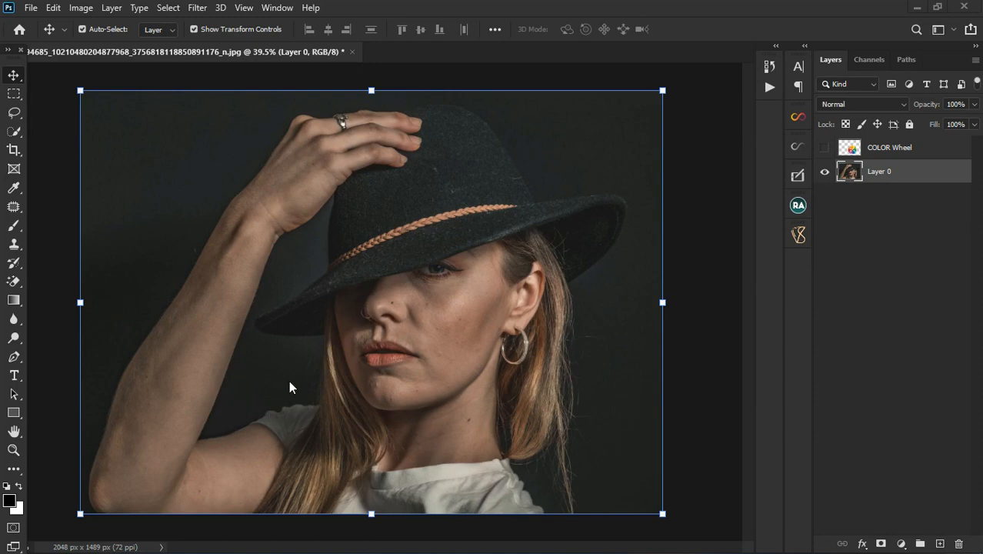
Examine the portrait as a whole and up close for the colours of the skin, hat, hair and background
scroll(312, 356, "up", 1)
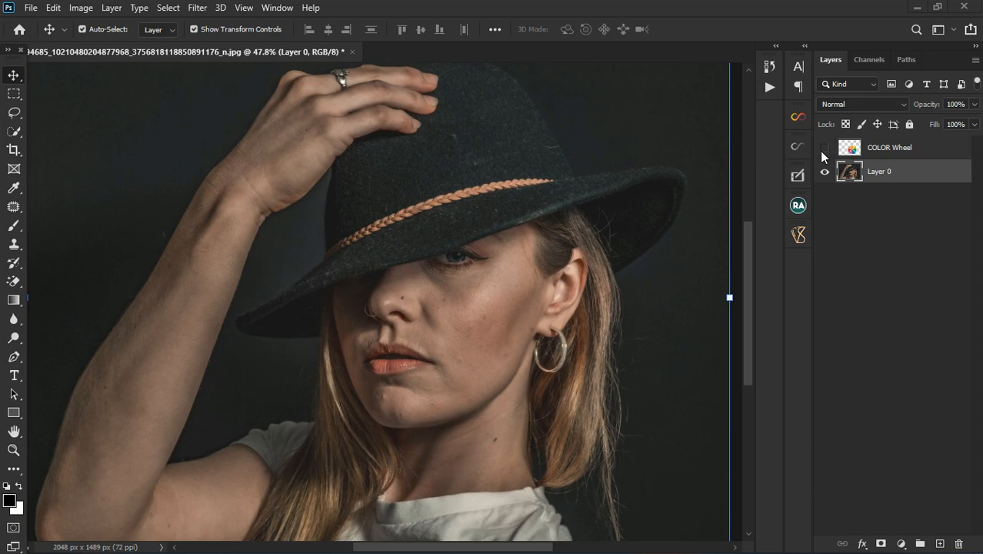
scroll(448, 338, "down", 1)
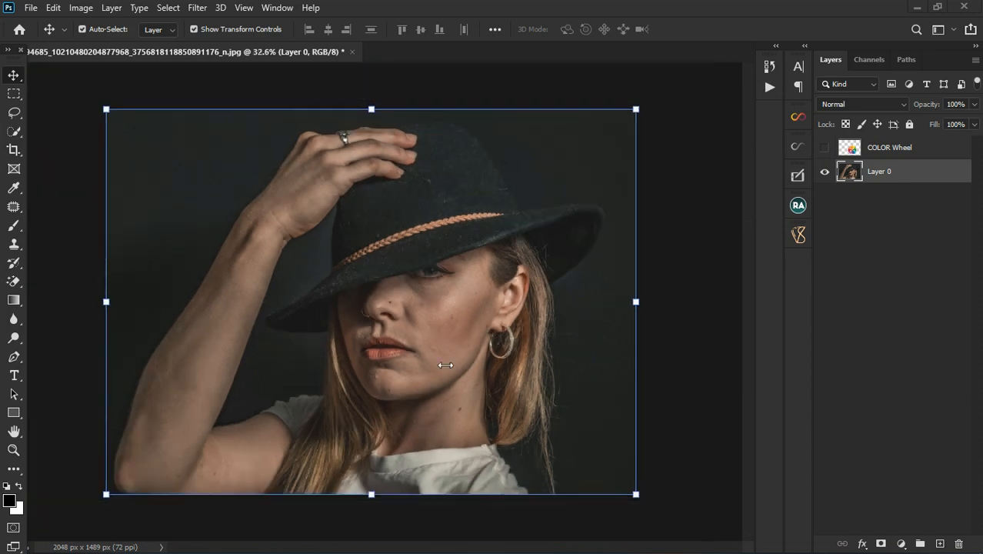
scroll(423, 416, "up", 2)
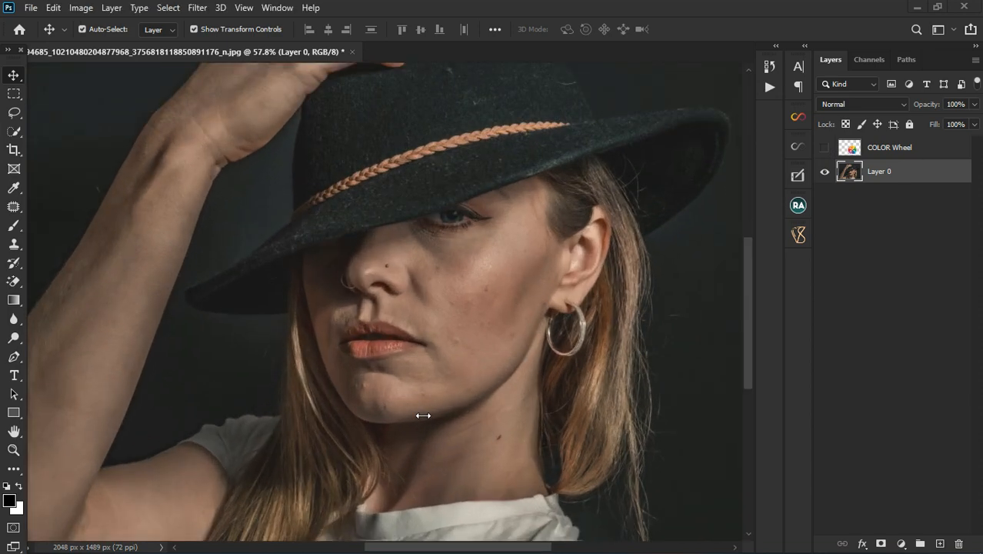
scroll(485, 162, "up", 6)
scroll(482, 189, "up", 1)
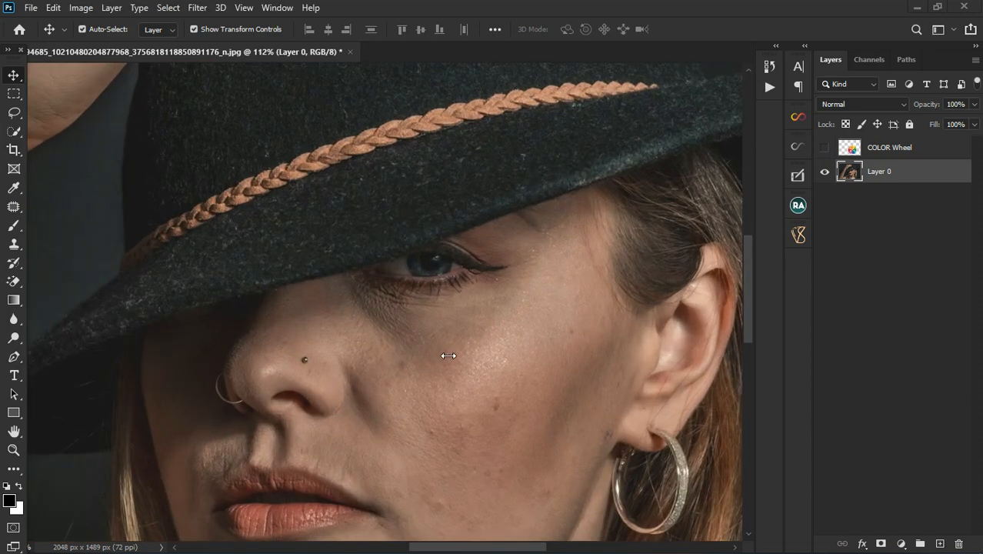
scroll(524, 355, "down", 2)
scroll(524, 355, "down", 4)
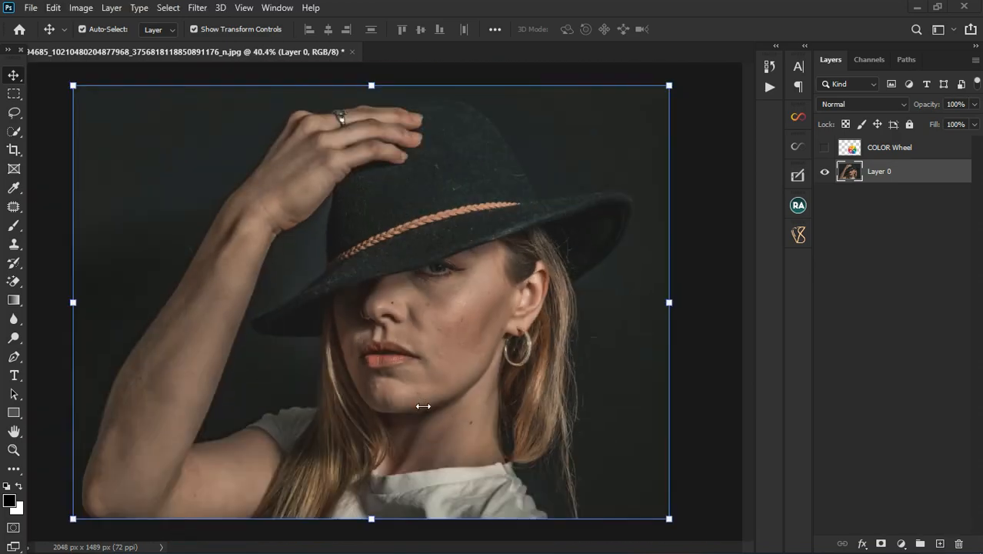
scroll(364, 437, "up", 1)
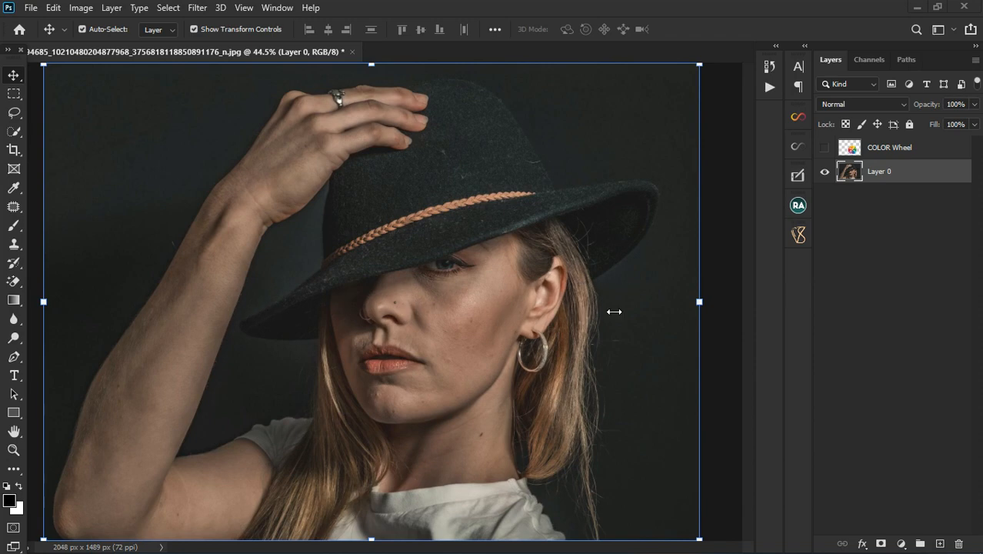
scroll(566, 323, "down", 1)
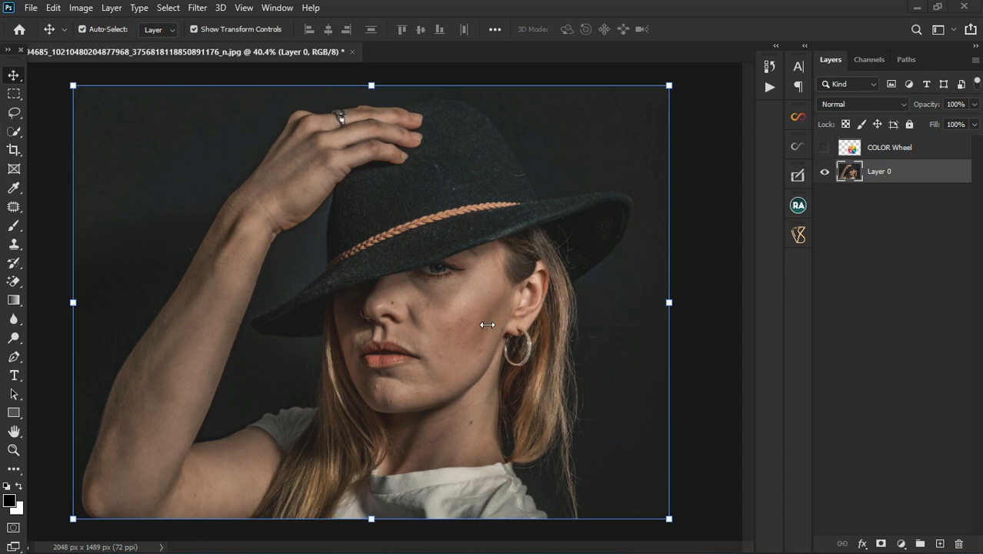
scroll(477, 325, "up", 1)
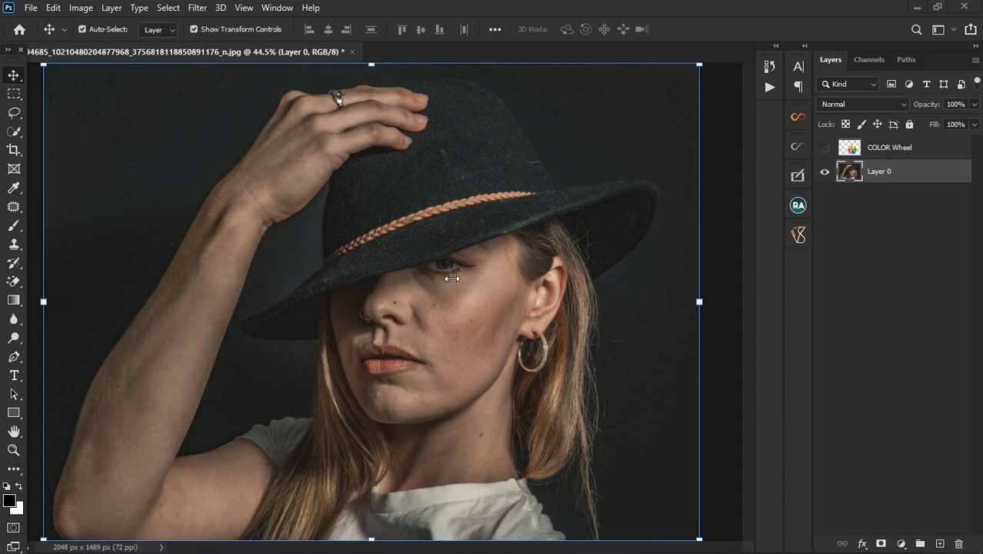
scroll(463, 291, "up", 1)
scroll(463, 291, "up", 7)
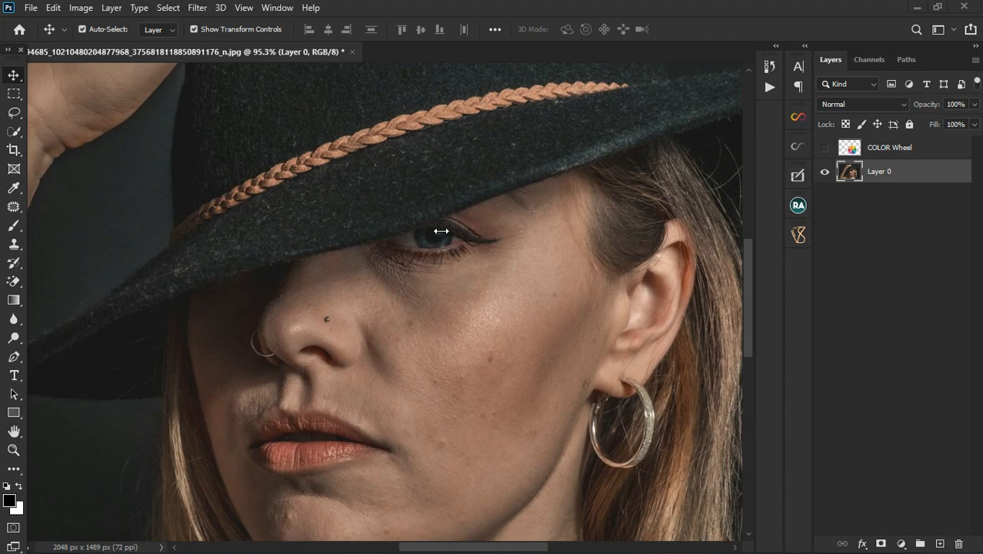
scroll(435, 238, "down", 4)
scroll(436, 238, "down", 2)
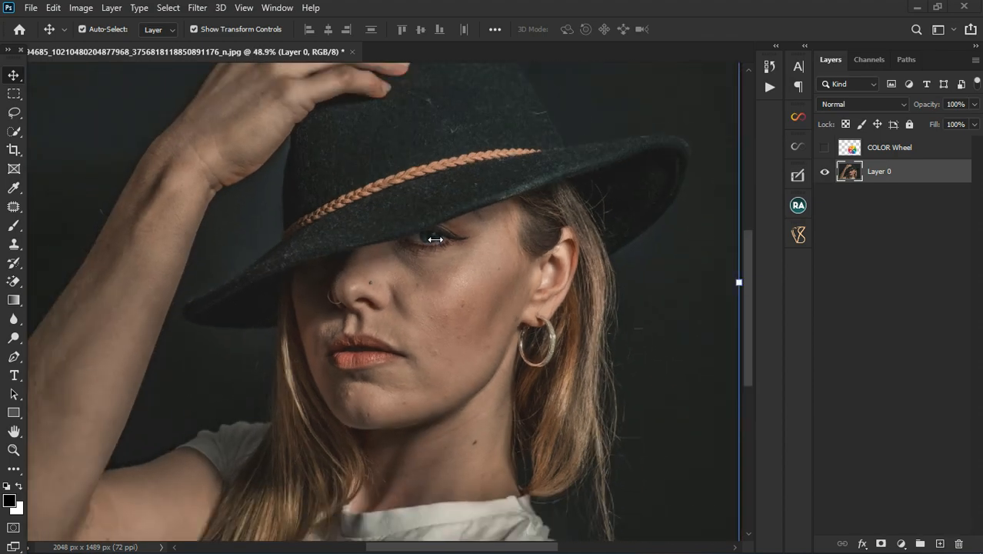
scroll(436, 239, "down", 2)
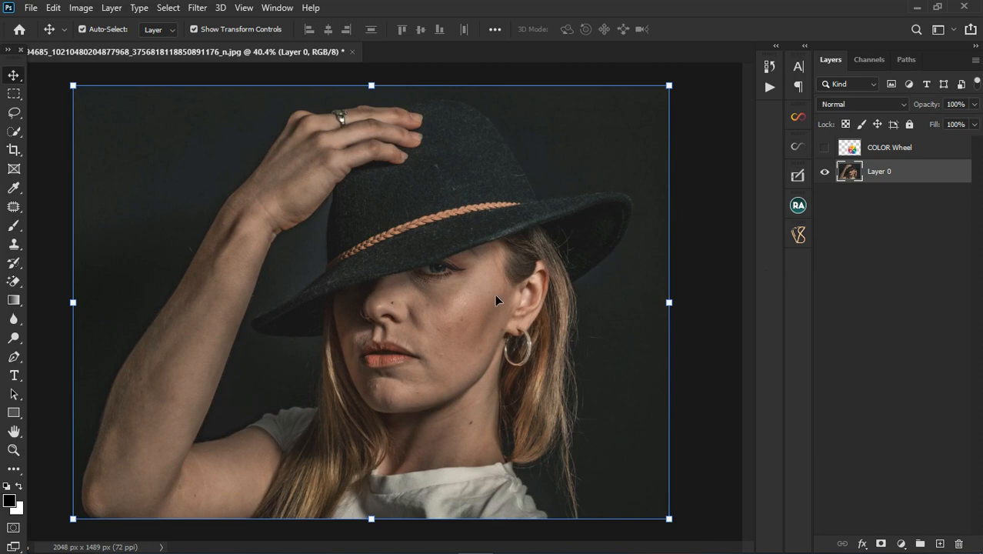
Inspect the eye under the hat brim, the lips and the cheek at high magnification, and return to the full portrait
scroll(494, 294, "up", 8)
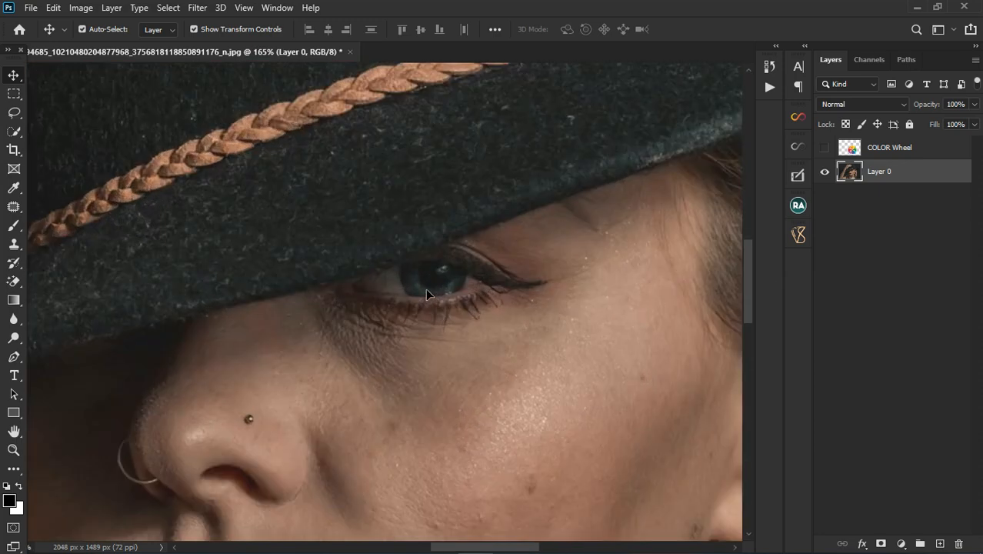
scroll(427, 290, "up", 3)
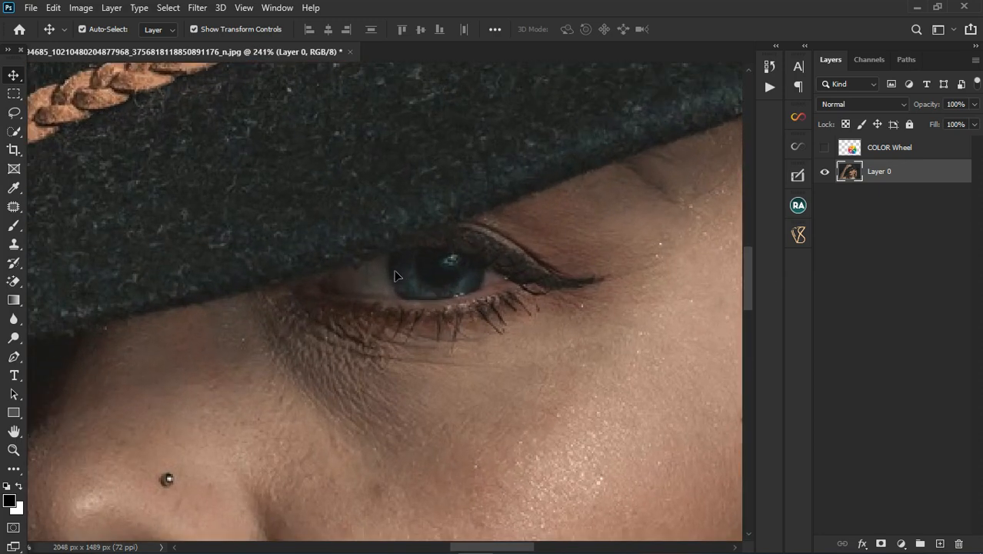
scroll(414, 285, "down", 8)
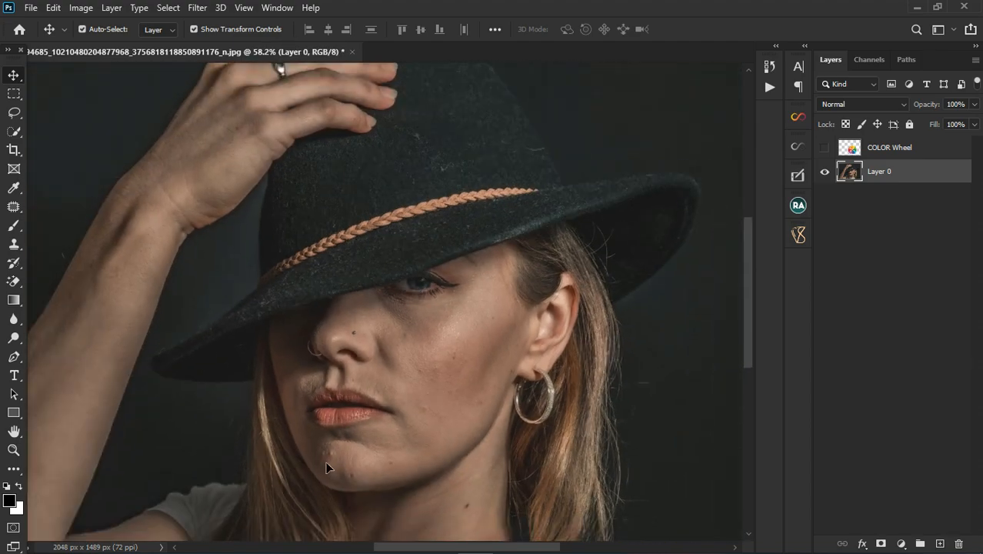
scroll(330, 420, "up", 4)
scroll(349, 385, "up", 1)
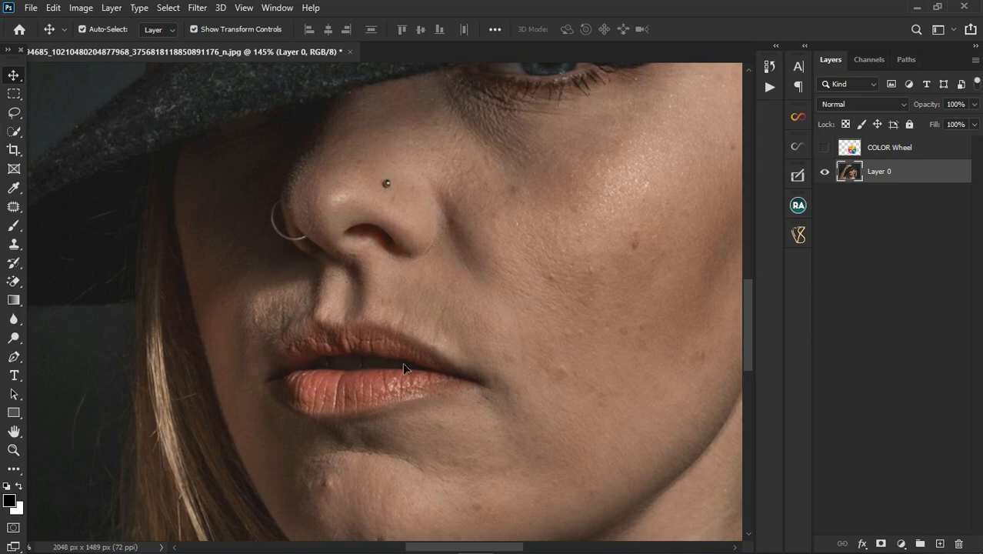
scroll(372, 351, "down", 3)
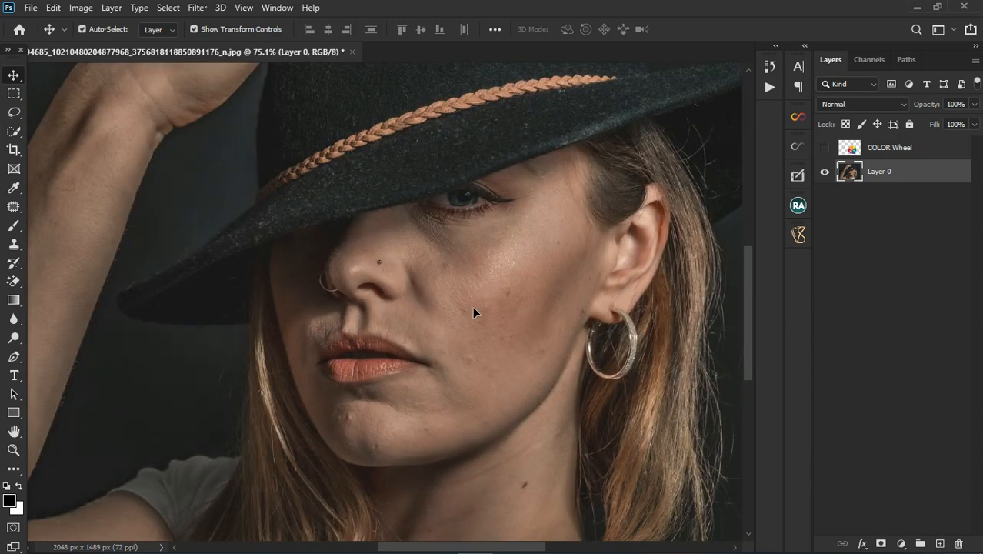
scroll(487, 289, "down", 3)
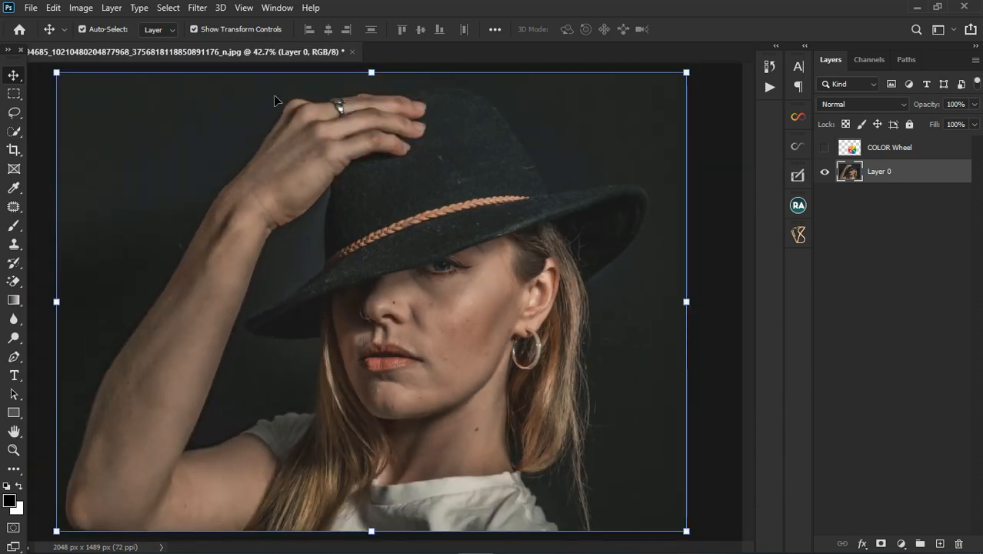
scroll(459, 271, "down", 1)
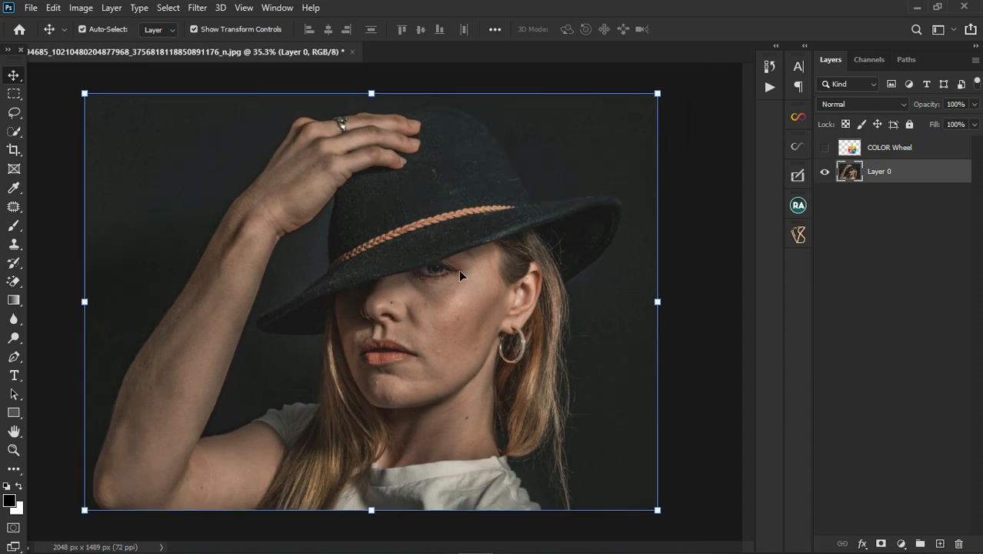
Add a Selective Color adjustment layer above the portrait layer, keeping Reds as the colour range
scroll(329, 408, "up", 1)
left_click(901, 544)
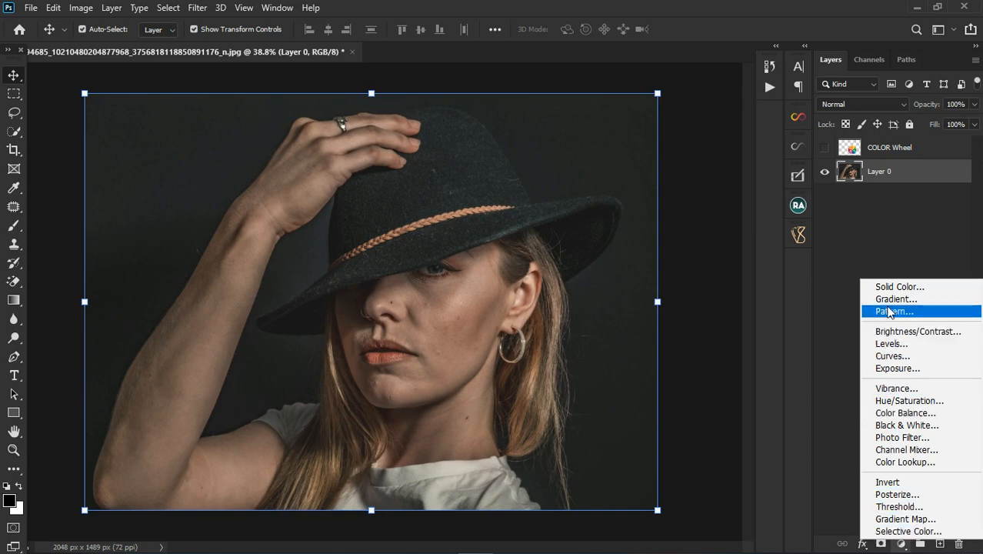
left_click(910, 533)
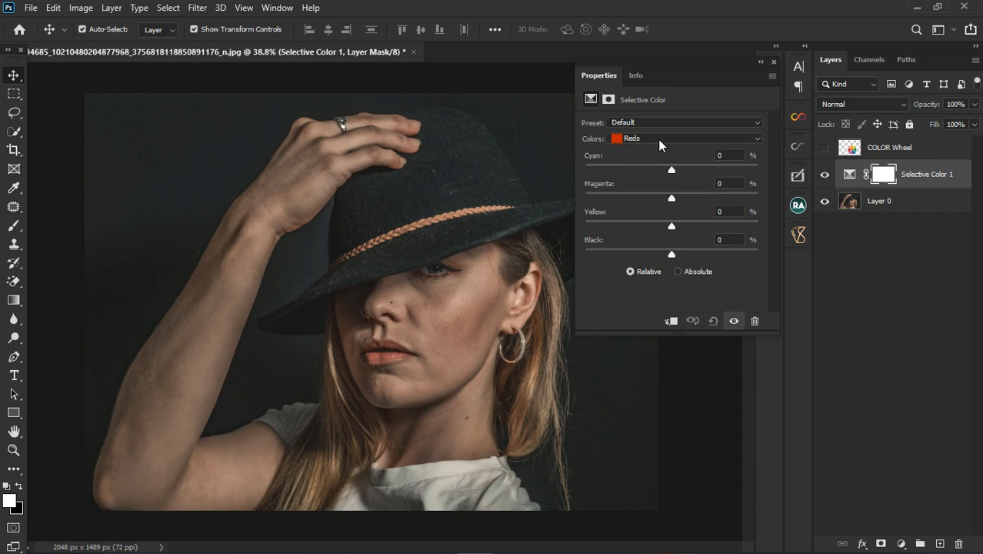
left_click(620, 139)
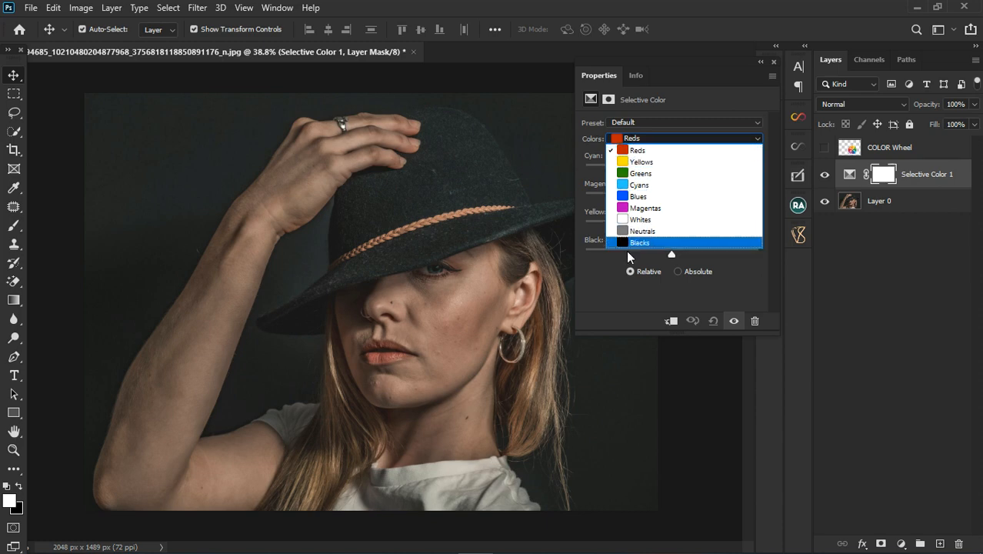
left_click(650, 137)
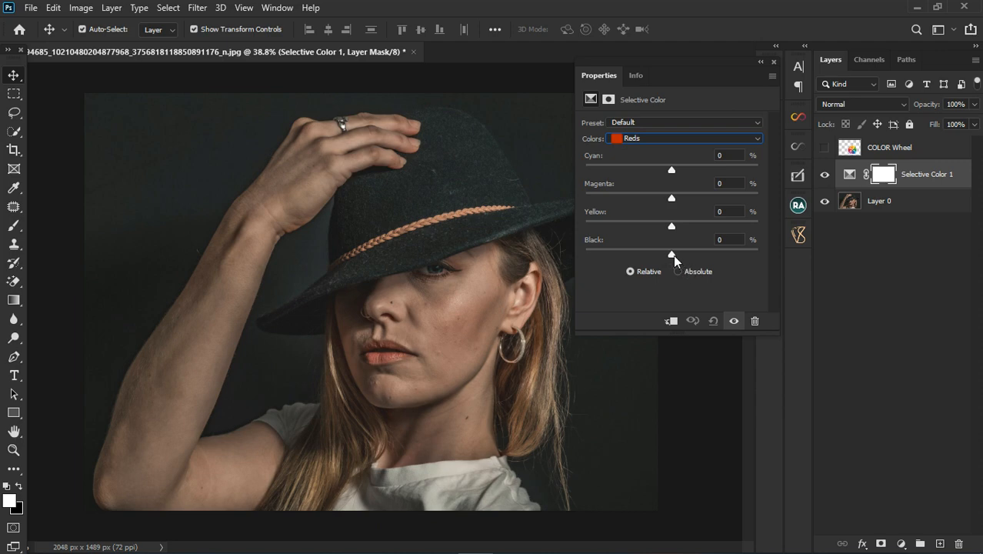
left_click_drag(674, 255, 557, 256)
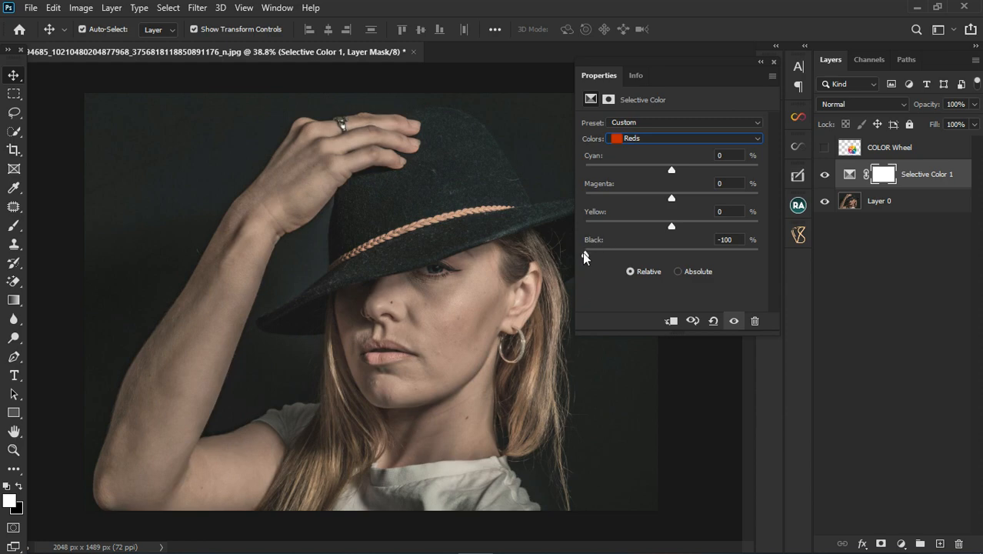
left_click_drag(584, 254, 611, 255)
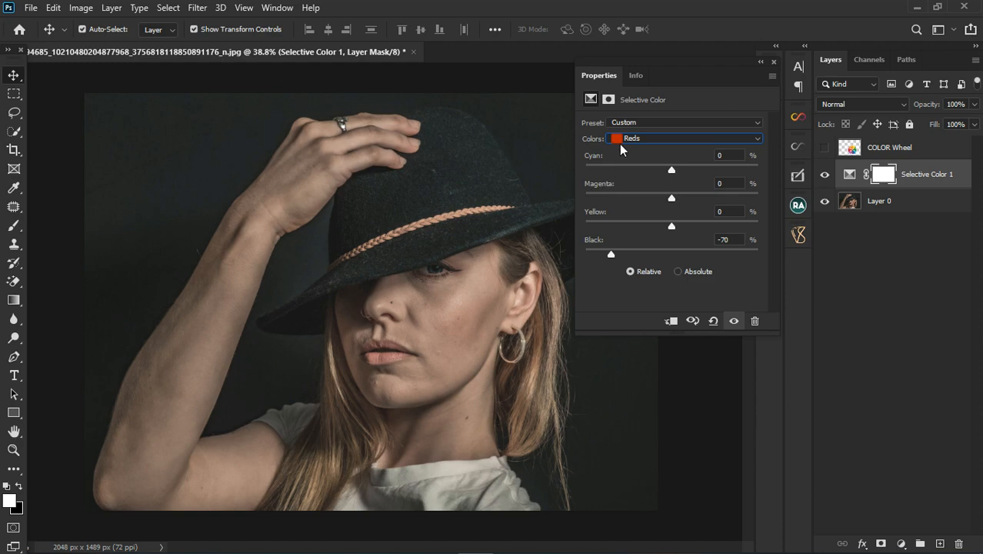
left_click_drag(672, 226, 681, 256)
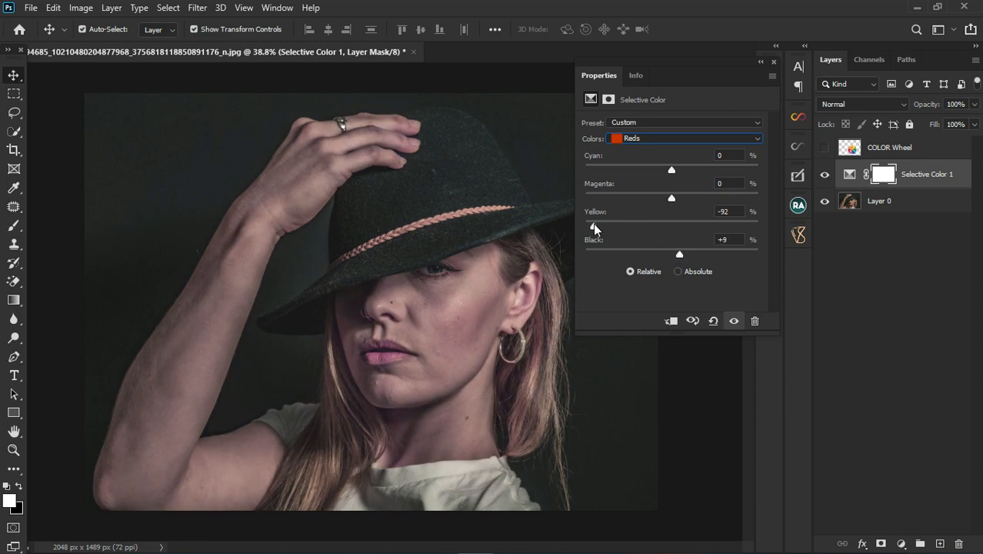
left_click_drag(592, 228, 679, 199)
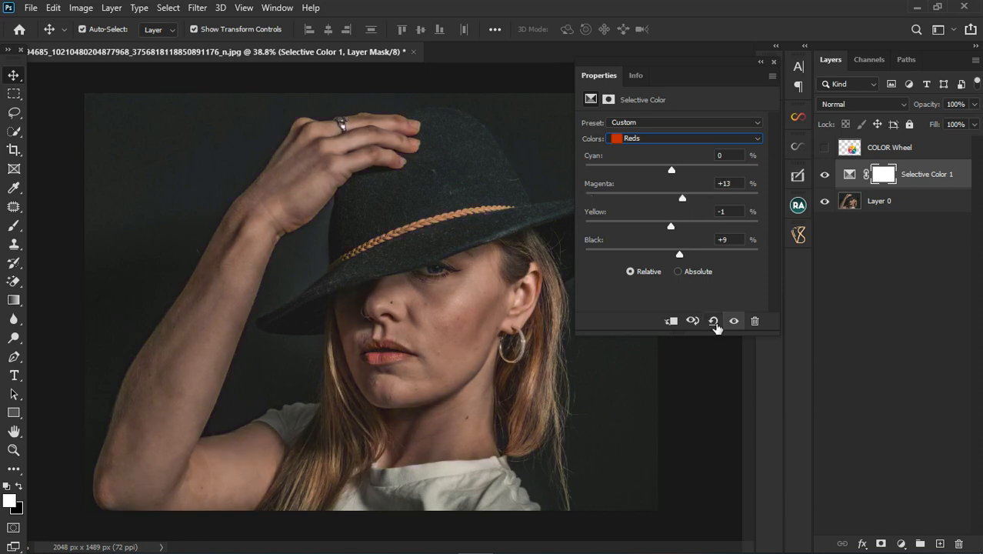
left_click(713, 320)
In the Selective Color adjustment, set Yellow to +100% and Cyan to -14% for the Yellows range
left_click(652, 140)
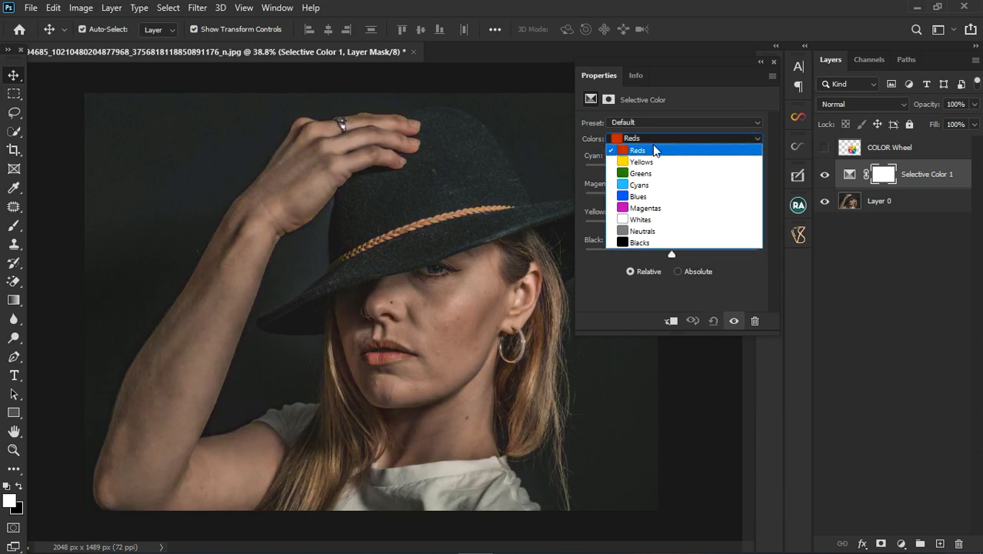
left_click(651, 163)
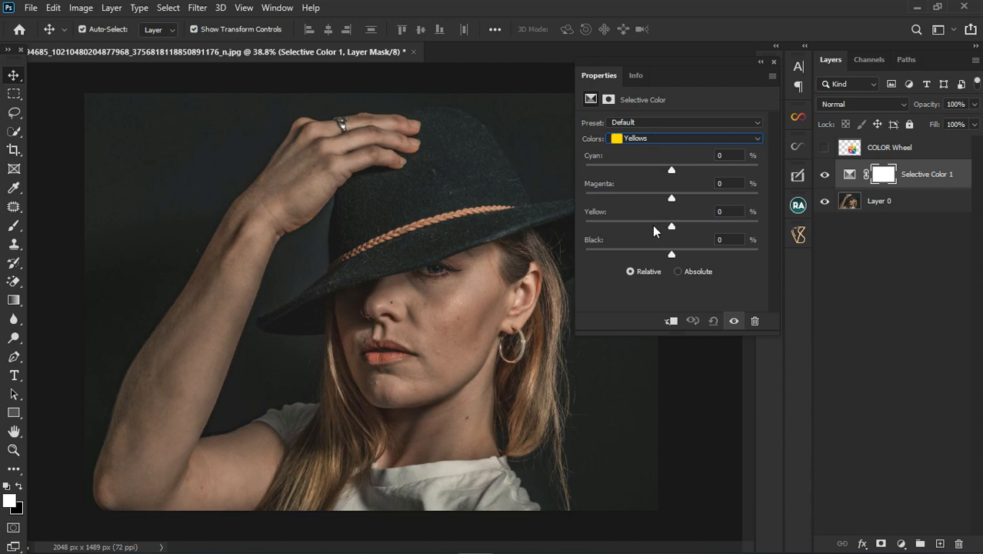
left_click_drag(672, 227, 798, 233)
mouse_move(670, 172)
left_mouse_down()
mouse_move(578, 175)
mouse_move(678, 181)
mouse_move(660, 176)
left_mouse_up()
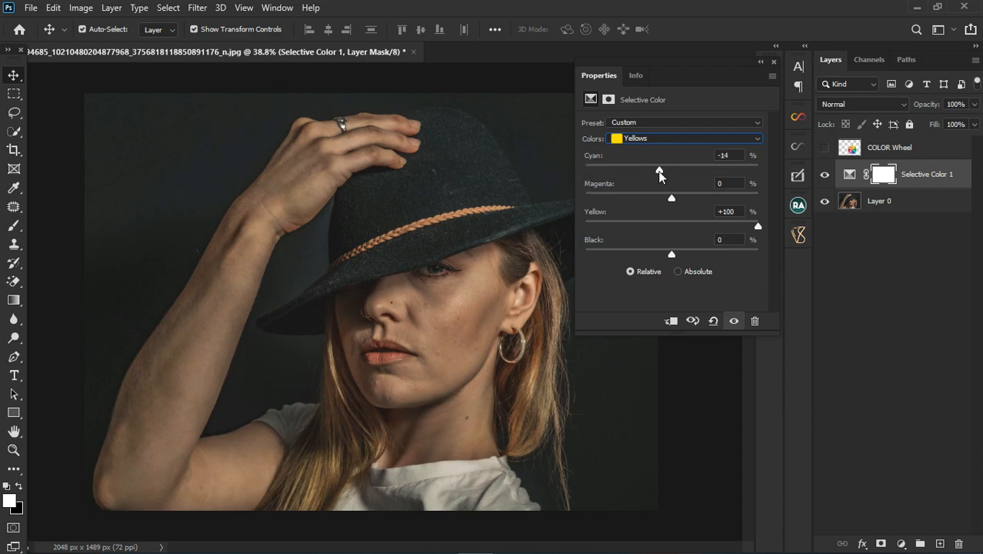
Set Cyan to -70% and Yellow to +43% for the Reds range of the Selective Color adjustment
left_click(662, 139)
left_click(650, 140)
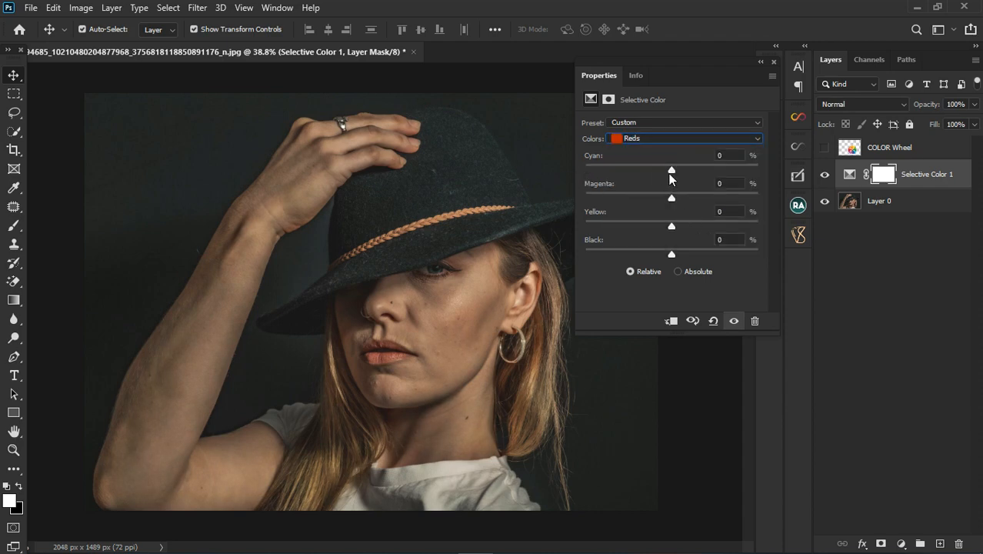
left_click_drag(672, 226, 769, 231)
left_click_drag(768, 230, 592, 229)
left_click_drag(664, 228, 702, 229)
left_click_drag(672, 171, 612, 187)
mouse_move(699, 226)
left_mouse_down()
mouse_move(732, 227)
mouse_move(712, 233)
left_mouse_up()
Show the COLOR Wheel layer and move it over the portrait's lower-right area, at about X 1144 px, Y 777 px
left_click(825, 148)
left_click_drag(464, 334, 535, 396)
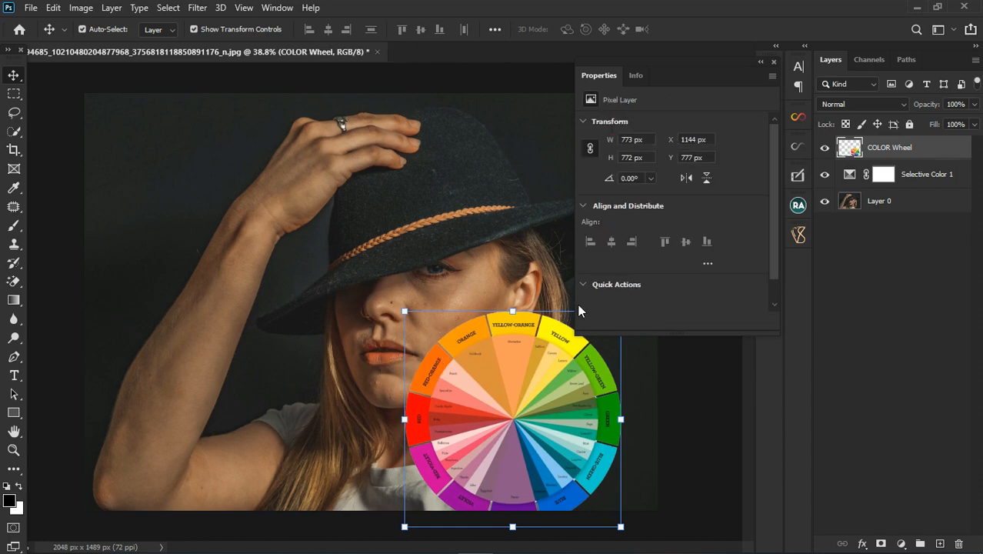
left_click(773, 62)
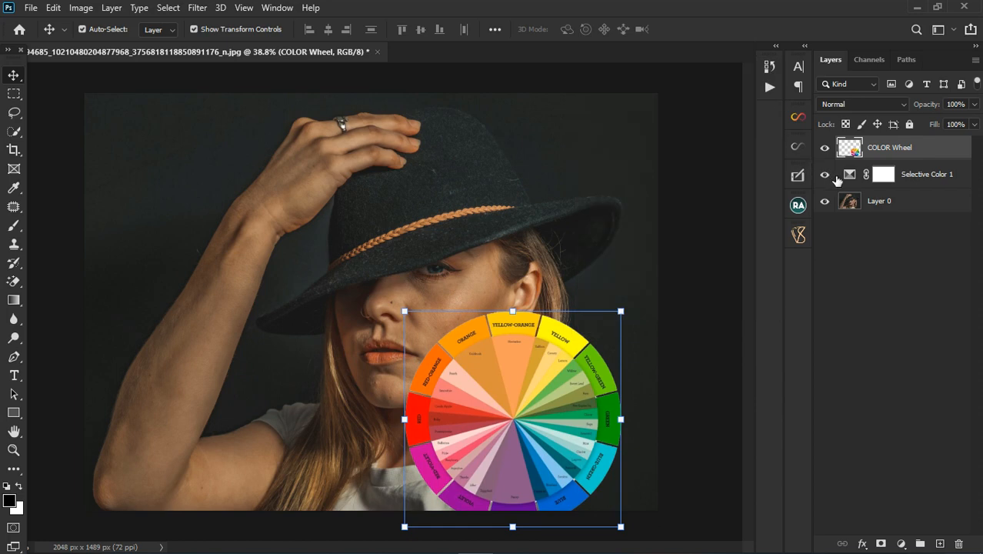
Reopen the Selective Color adjustment and set the Reds range to Cyan -78% and Yellow +70%
left_click(850, 176)
key("x")
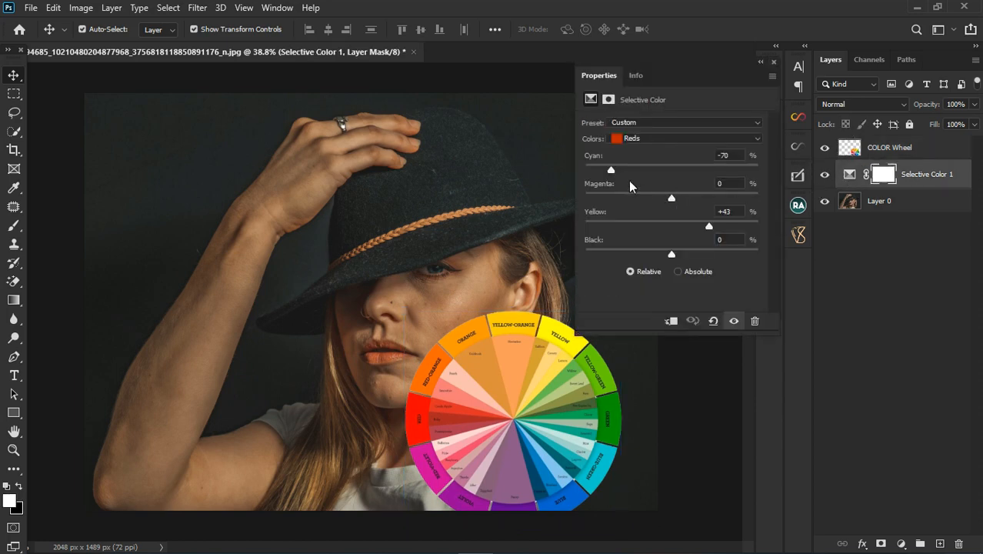
mouse_move(612, 170)
left_mouse_down()
mouse_move(583, 183)
mouse_move(625, 182)
mouse_move(613, 183)
left_mouse_up()
mouse_move(614, 170)
left_mouse_down()
mouse_move(595, 170)
mouse_move(604, 170)
left_mouse_up()
left_click_drag(708, 226, 732, 226)
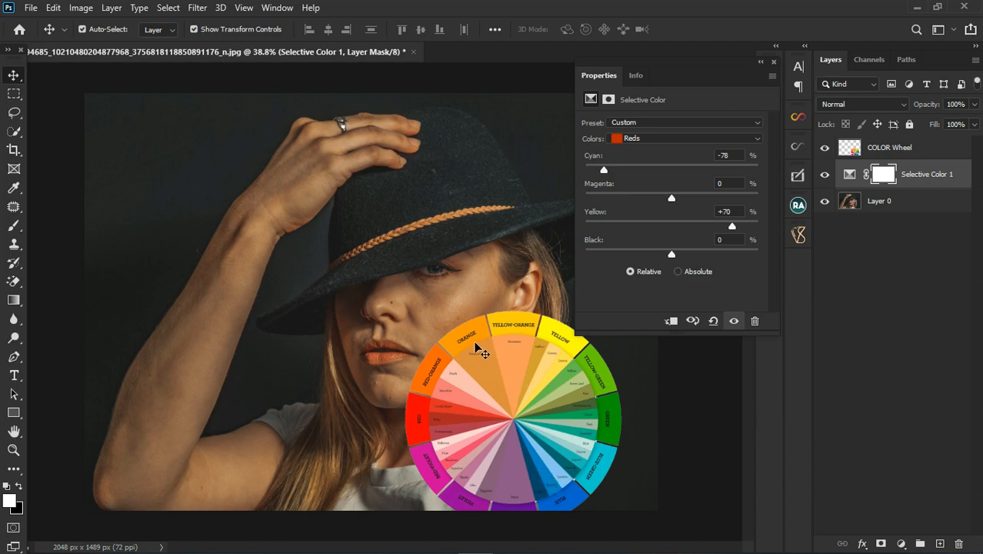
Hide the COLOR Wheel layer and close the adjustment's properties to view the whole graded portrait
left_click(825, 147)
left_click(773, 64)
scroll(365, 406, "down", 2)
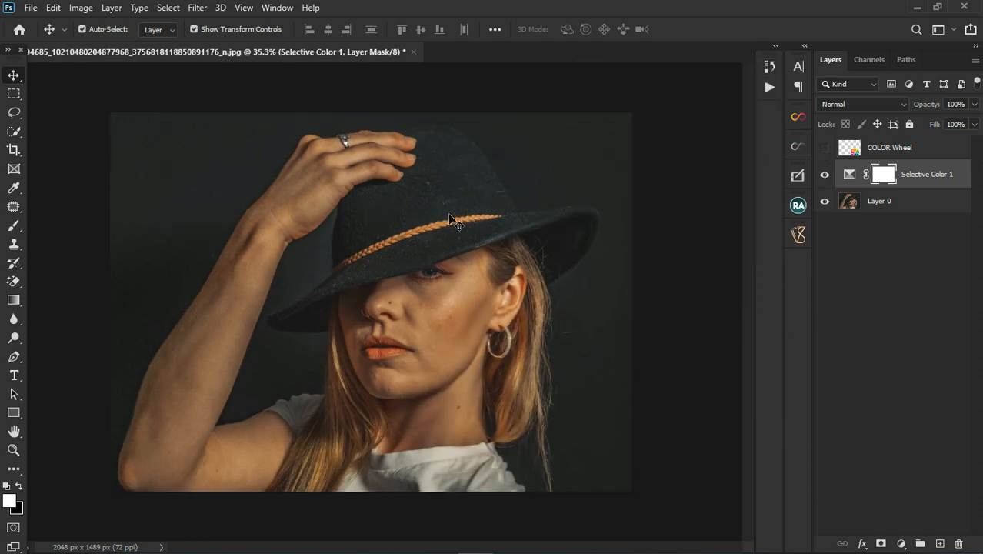
Show the COLOR Wheel layer and move it over the raised arm's elbow area on the portrait's lower-left side
scroll(366, 410, "up", 2)
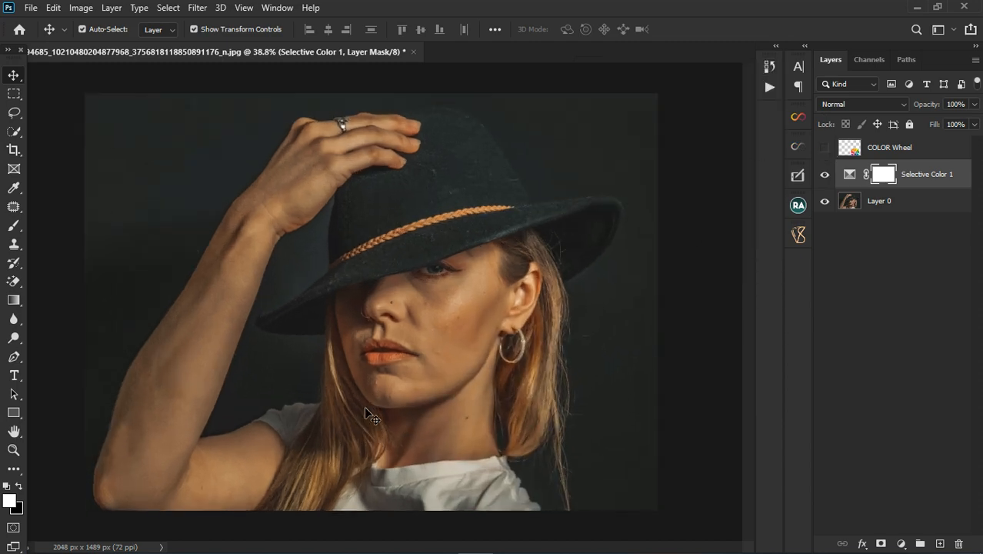
left_click(826, 148)
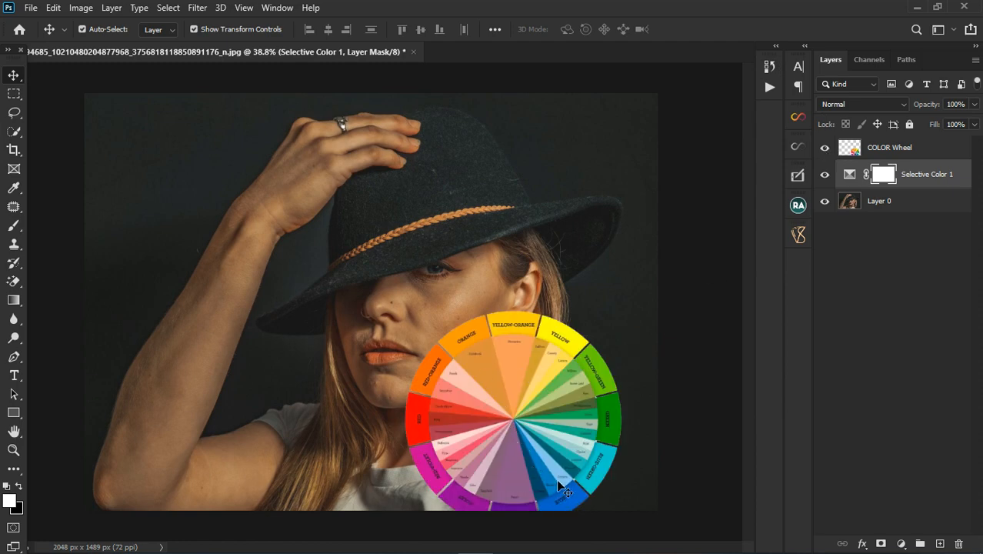
left_click_drag(504, 338, 193, 380)
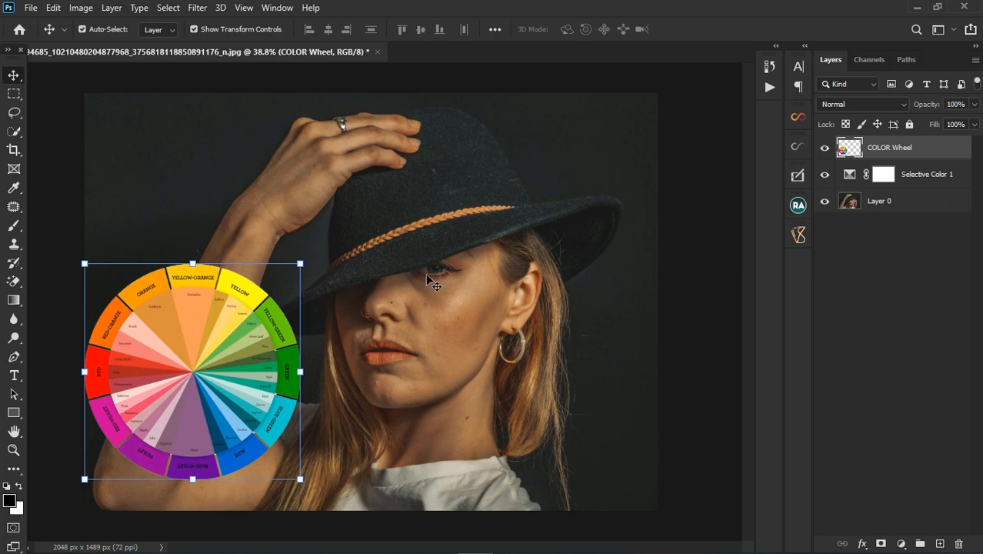
scroll(438, 268, "up", 3)
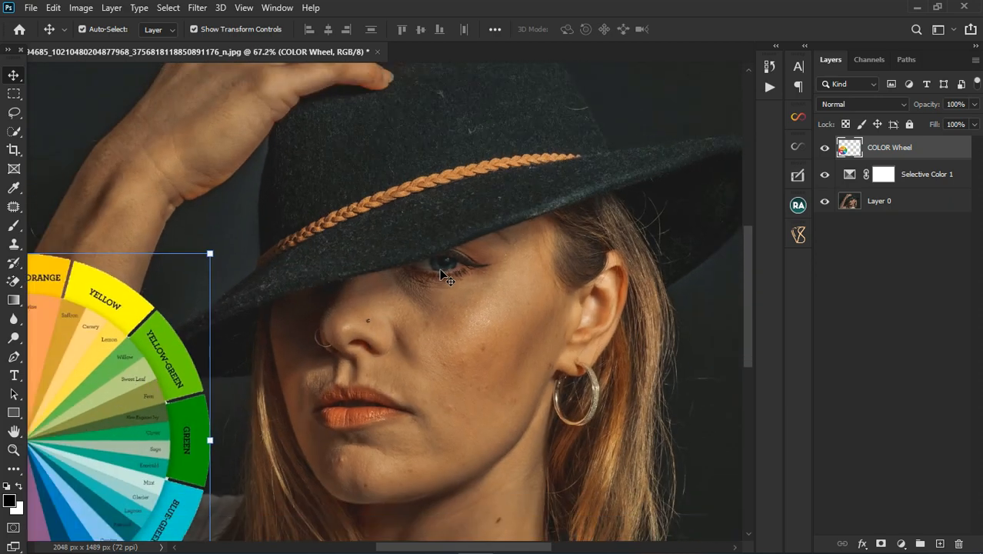
scroll(440, 268, "down", 4)
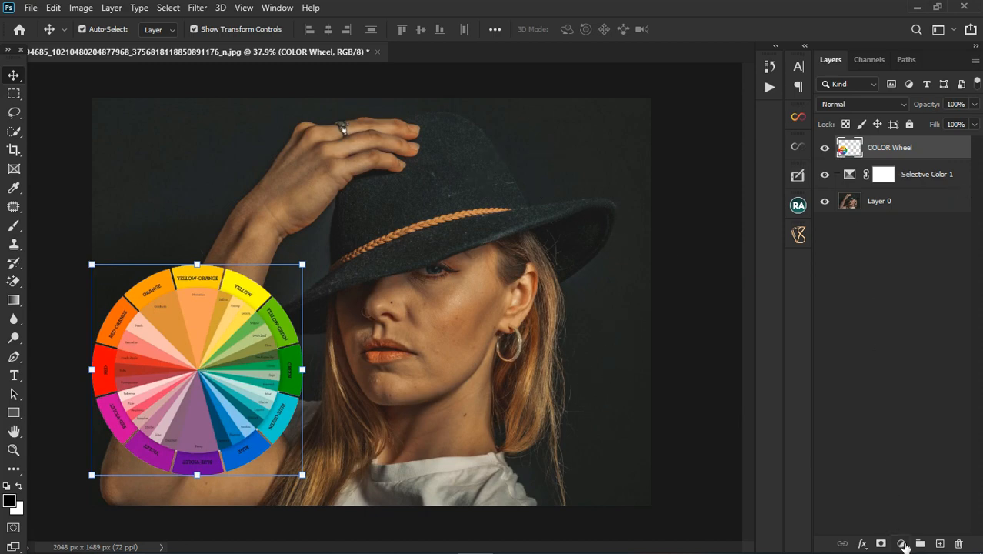
Add a second Selective Color adjustment and raise Black slightly, up to about +4%, for its Blacks range
left_click(902, 544)
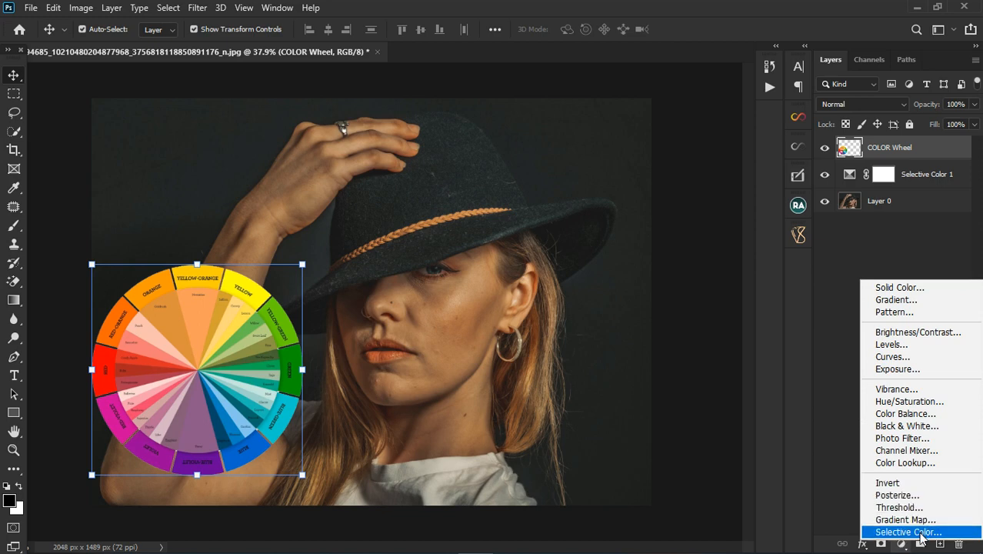
left_click(920, 534)
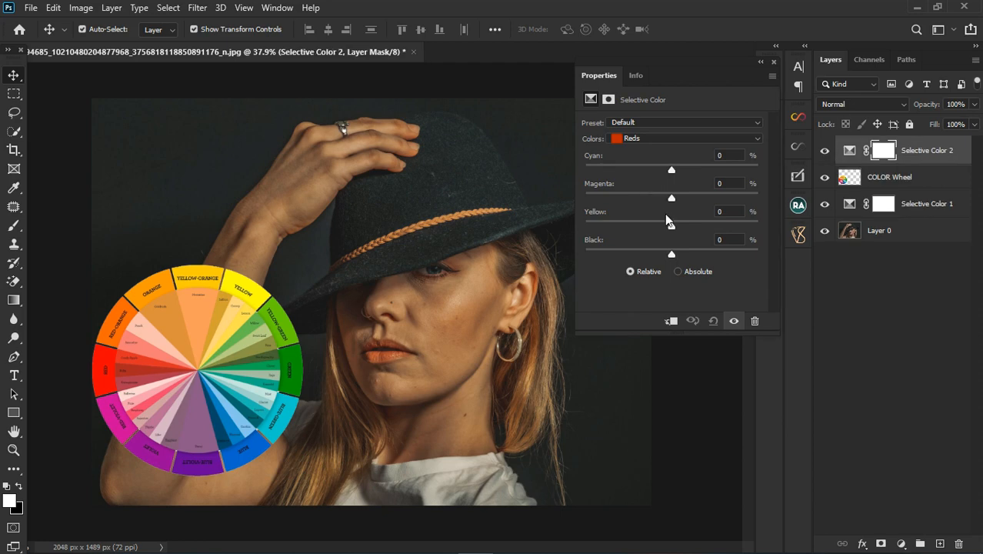
left_click(657, 137)
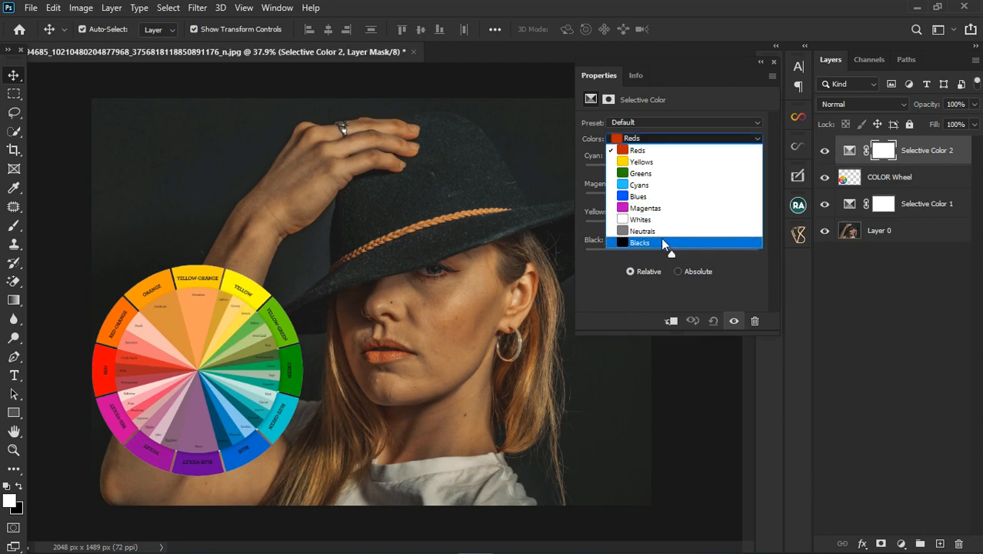
left_click(661, 238)
mouse_move(673, 253)
left_mouse_down()
mouse_move(756, 251)
mouse_move(533, 245)
mouse_move(679, 251)
left_mouse_up()
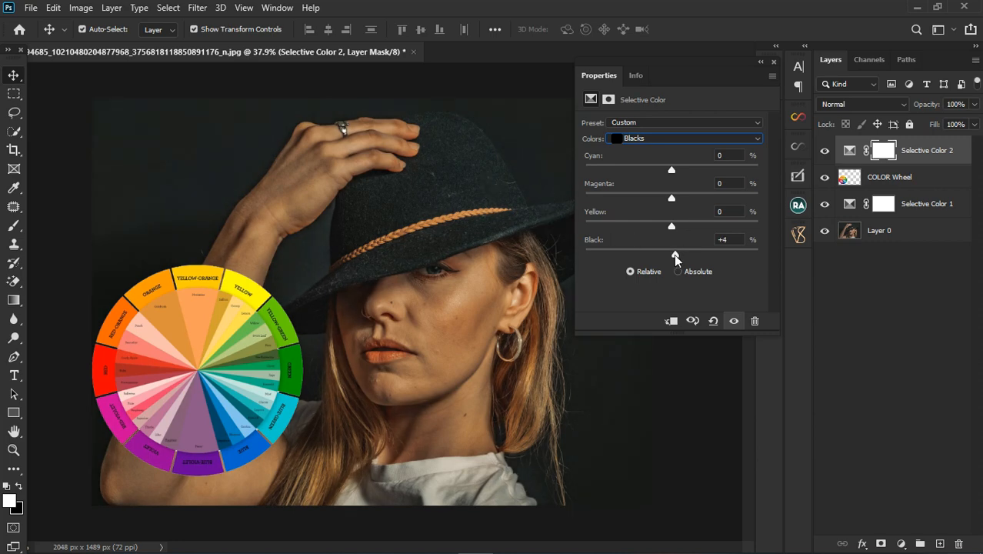
left_click_drag(674, 255, 670, 255)
Move the Selective Color 2 layer below the COLOR Wheel layer and add a Color Balance adjustment above it
left_click(771, 68)
left_click_drag(944, 154, 950, 192)
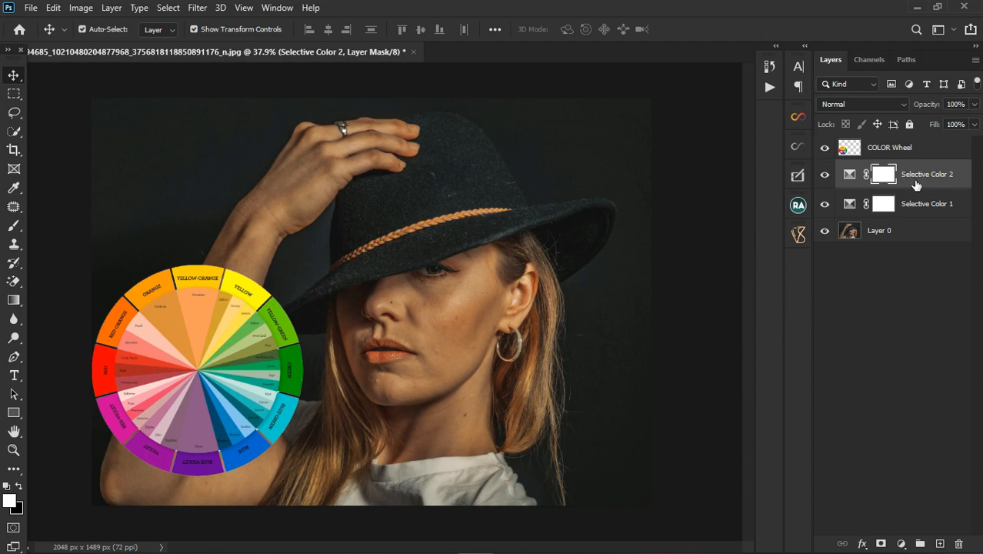
left_click(902, 544)
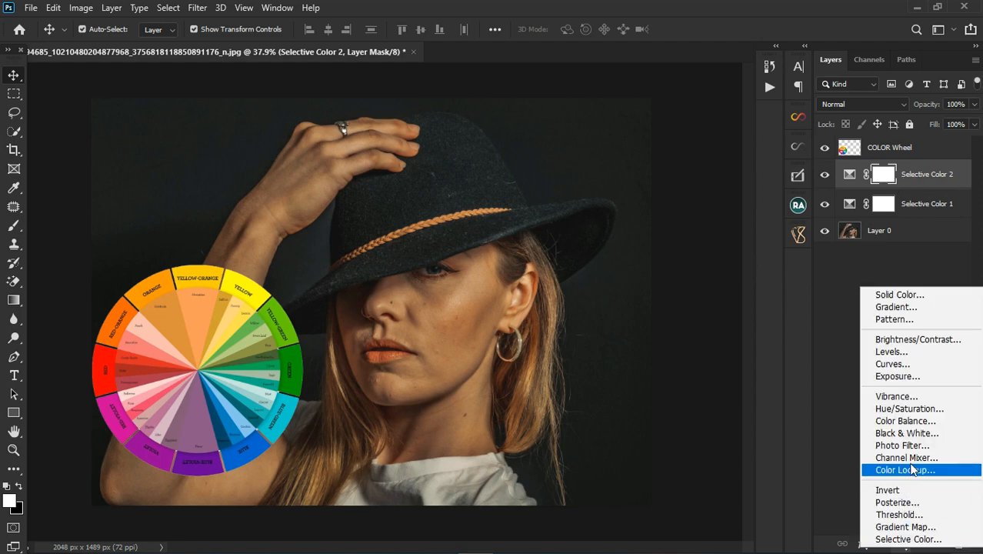
left_click(907, 423)
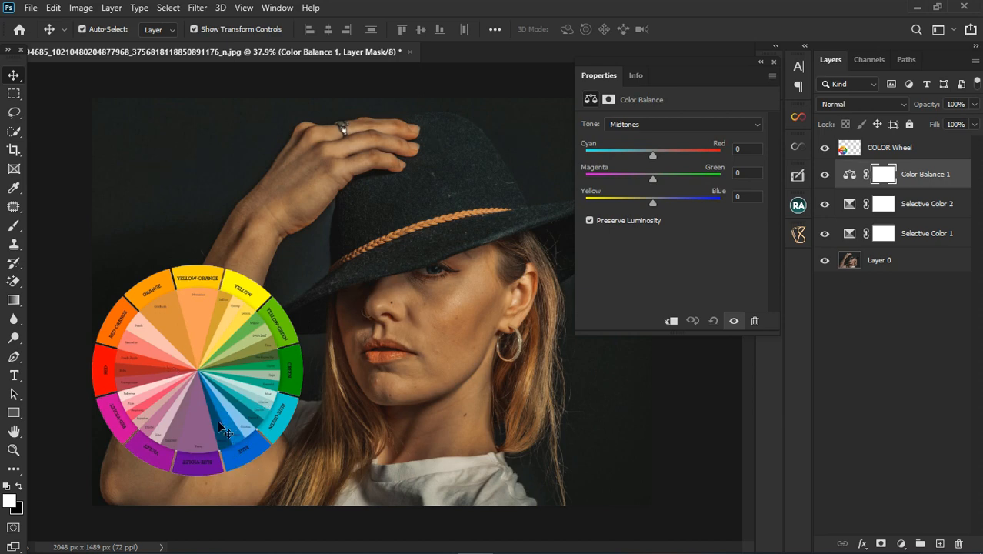
Move the COLOR Wheel layer into the portrait's upper-left corner, at about X -259 px, Y -291 px
left_click(185, 323)
left_click_drag(184, 320, 141, 164)
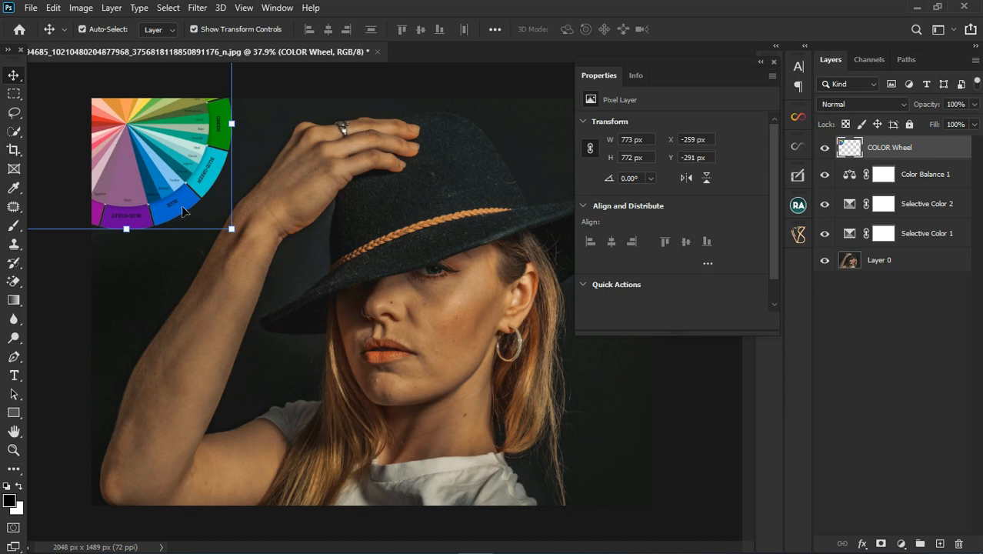
left_click(774, 62)
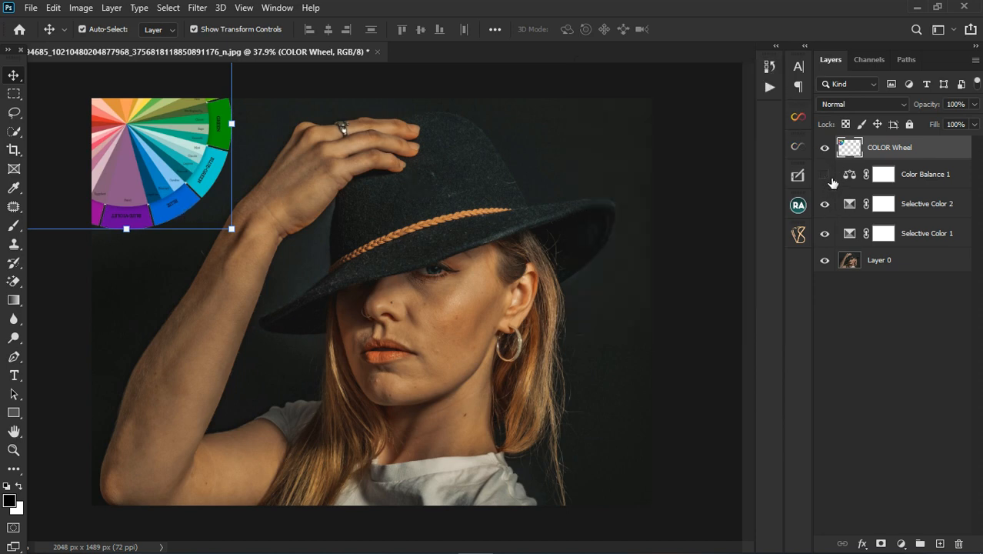
Reopen the Color Balance adjustment and set its Shadows to Magenta-Green -12 and Yellow-Blue +14
double_click(850, 177)
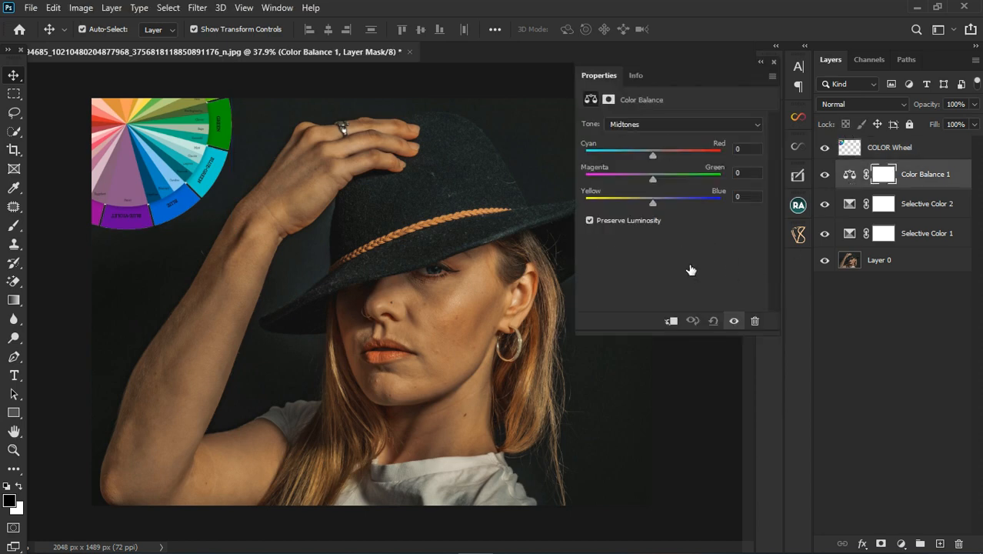
left_click(648, 126)
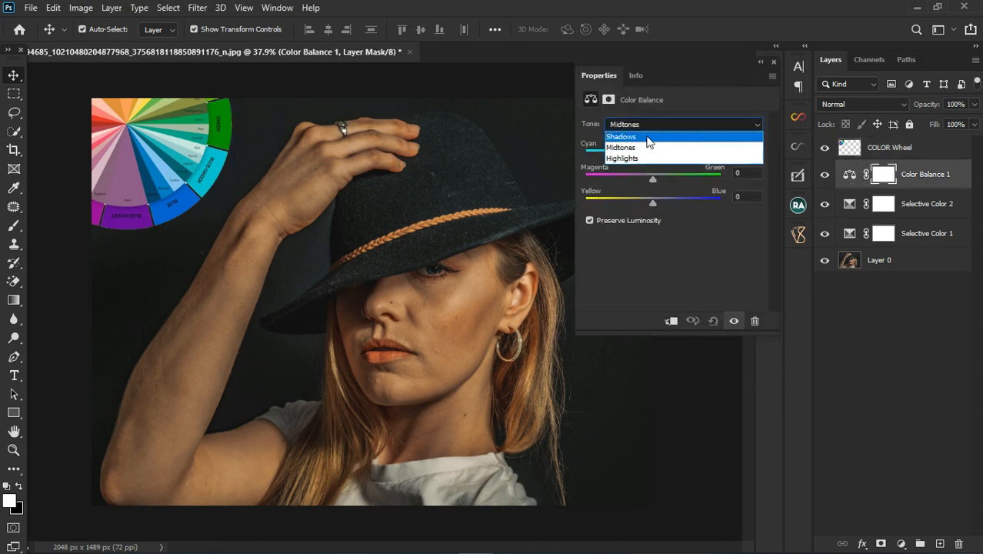
left_click(648, 137)
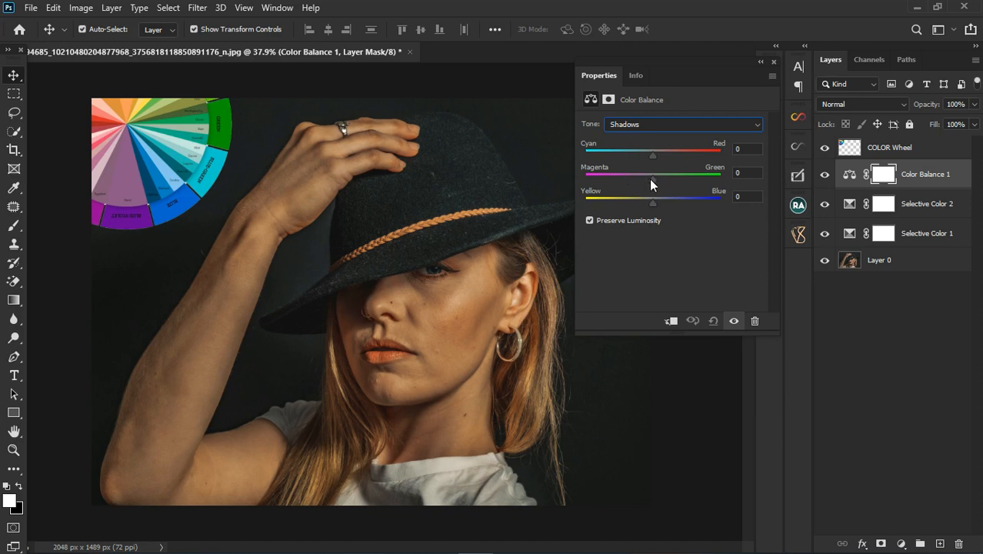
left_click_drag(651, 178, 655, 205)
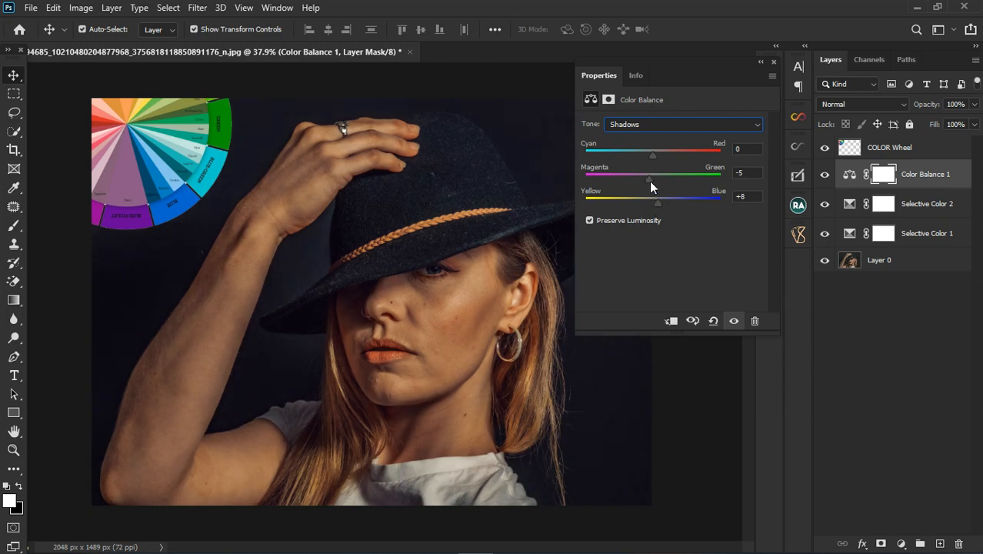
left_click_drag(650, 181, 645, 185)
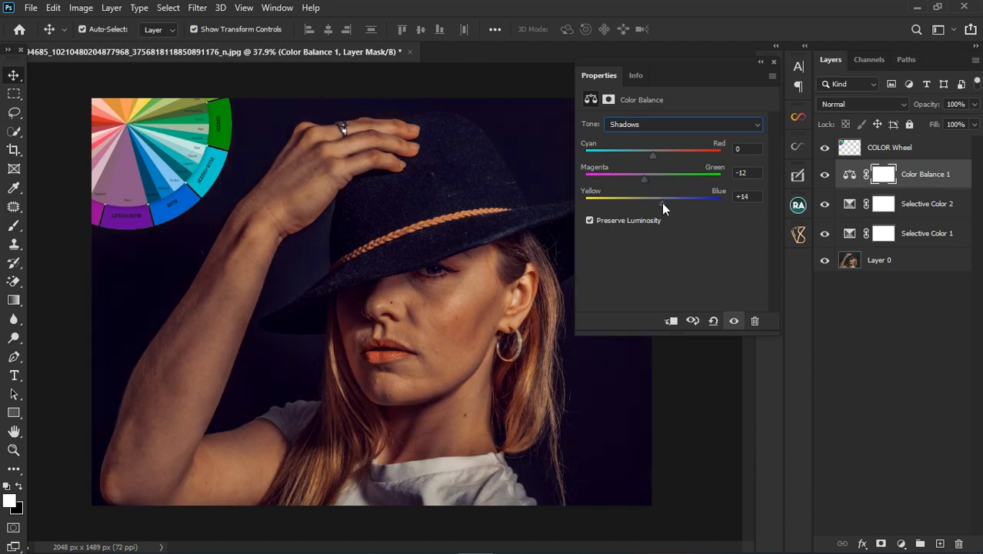
Shift the Color Balance Shadows toward teal with Cyan-Red -24 and Magenta-Green +3, and fine-tune Yellow-Blue around +14
left_click_drag(653, 155, 642, 155)
left_click_drag(645, 179, 669, 208)
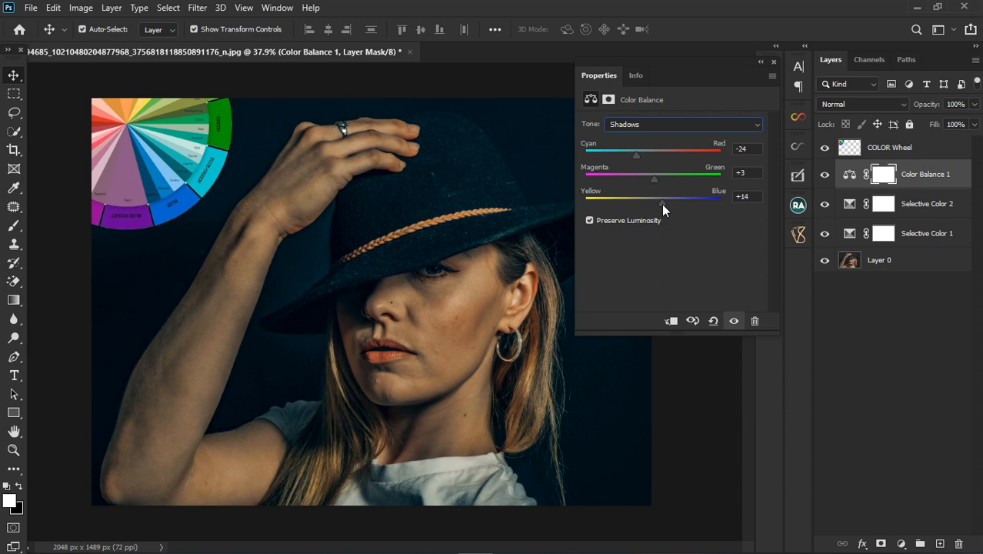
left_click_drag(665, 209, 660, 209)
Shift the Color Balance Highlights slightly toward yellow and red, and close the adjustment's properties
left_click(645, 131)
left_click(641, 158)
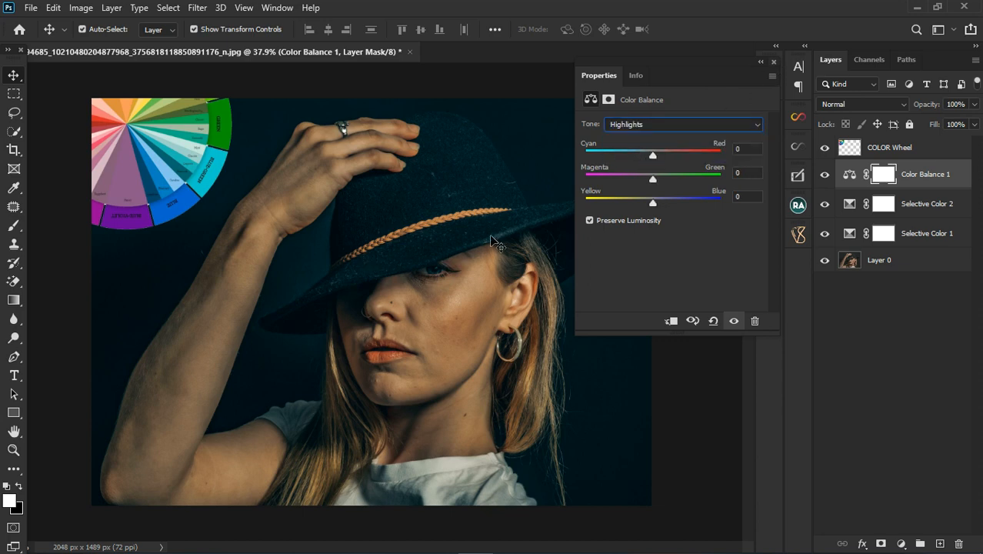
left_click_drag(653, 203, 648, 203)
left_click_drag(654, 156, 655, 155)
mouse_move(648, 203)
left_mouse_down()
mouse_move(665, 210)
mouse_move(649, 208)
left_mouse_up()
left_click(775, 66)
Move the COLOR Wheel layer over the hat and hide it to view the whole graded portrait
scroll(389, 217, "down", 5)
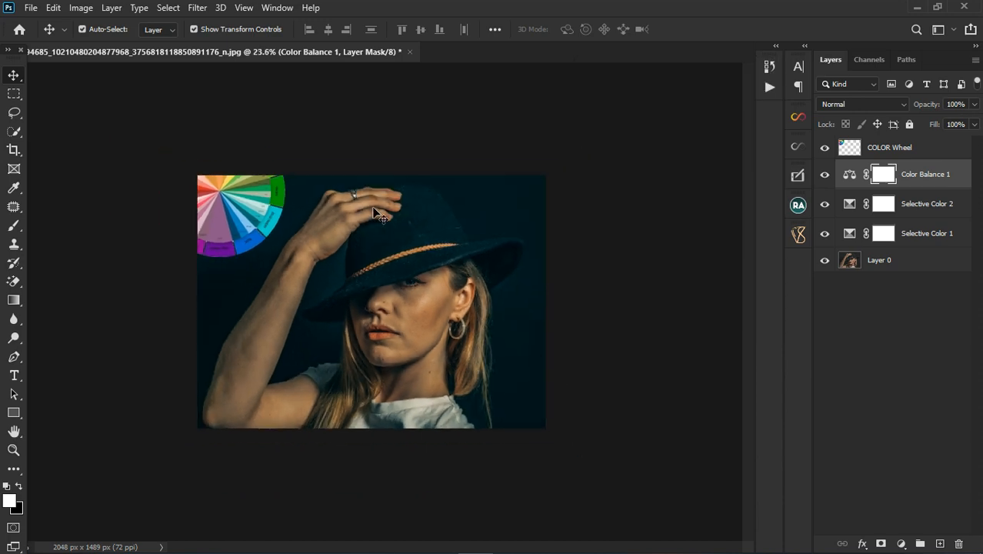
scroll(263, 247, "up", 2)
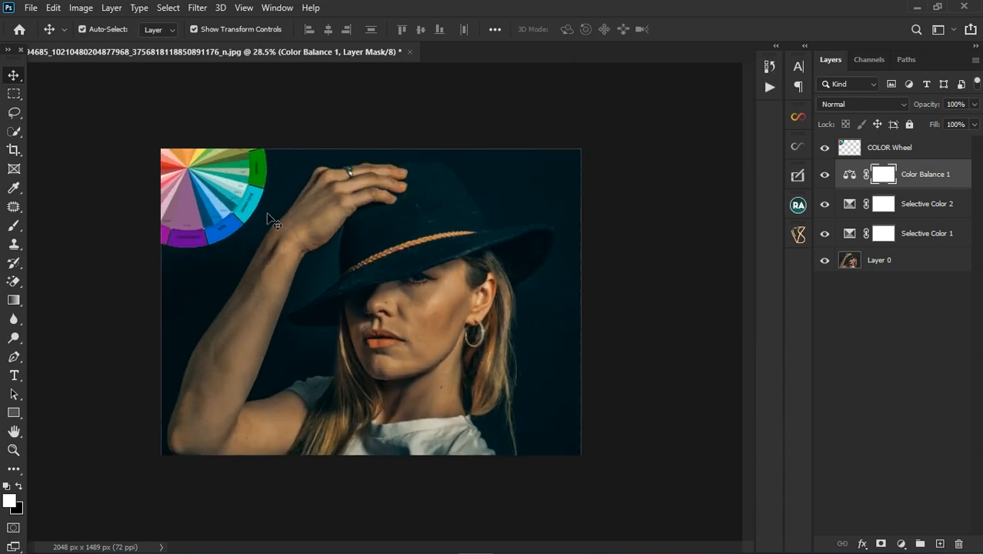
left_click_drag(262, 219, 646, 214)
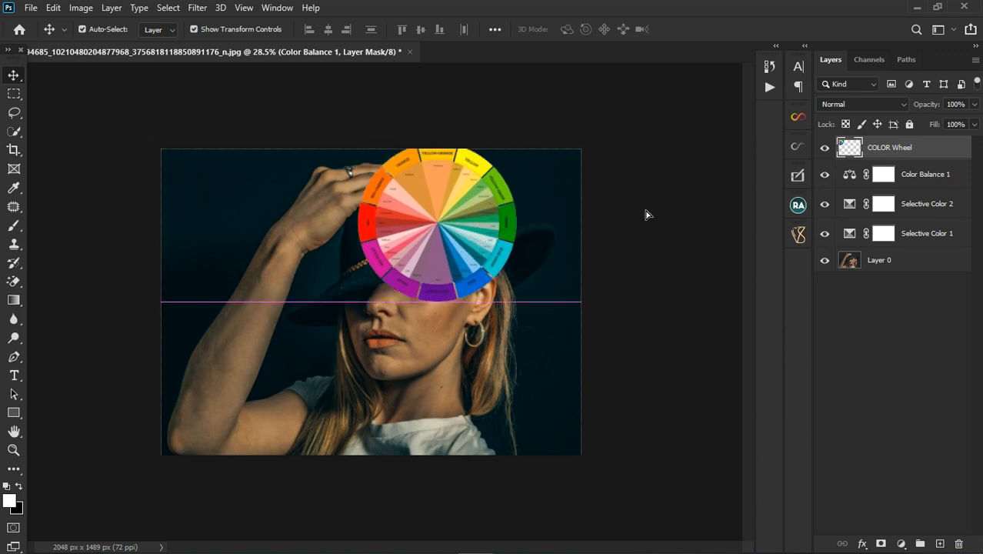
left_click(825, 147)
scroll(323, 332, "up", 2)
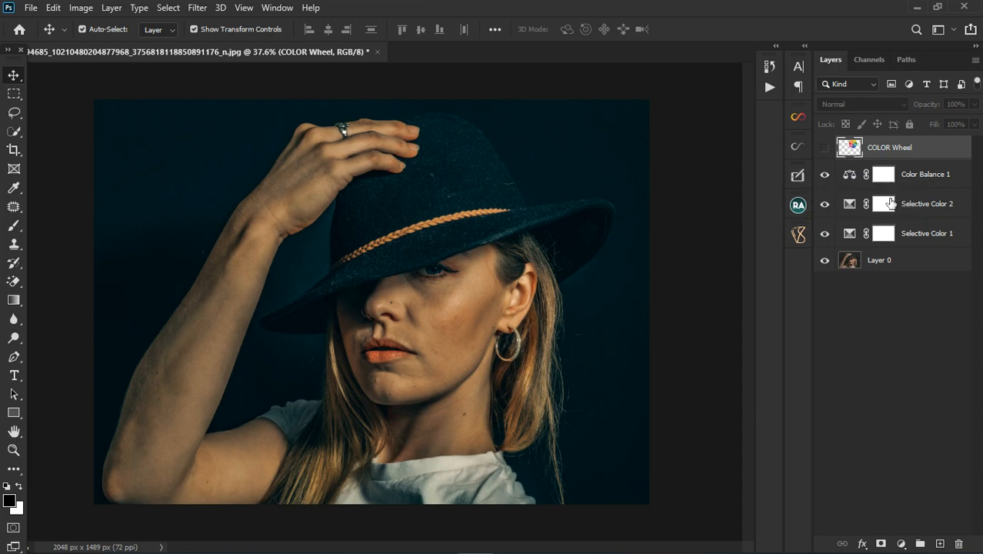
Add a Hue/Saturation adjustment and place it directly below the COLOR Wheel layer
left_click(901, 544)
left_click(910, 407)
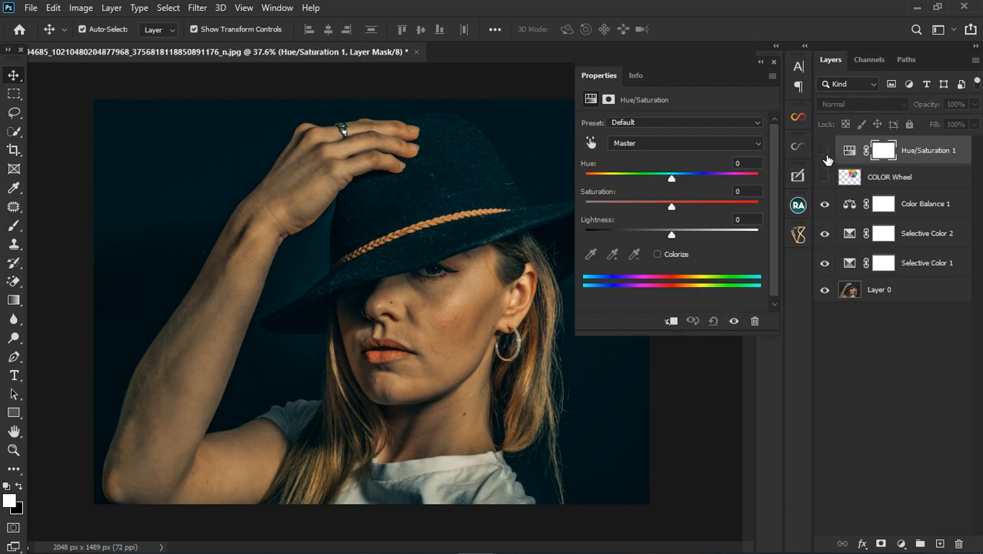
left_click_drag(936, 162, 937, 196)
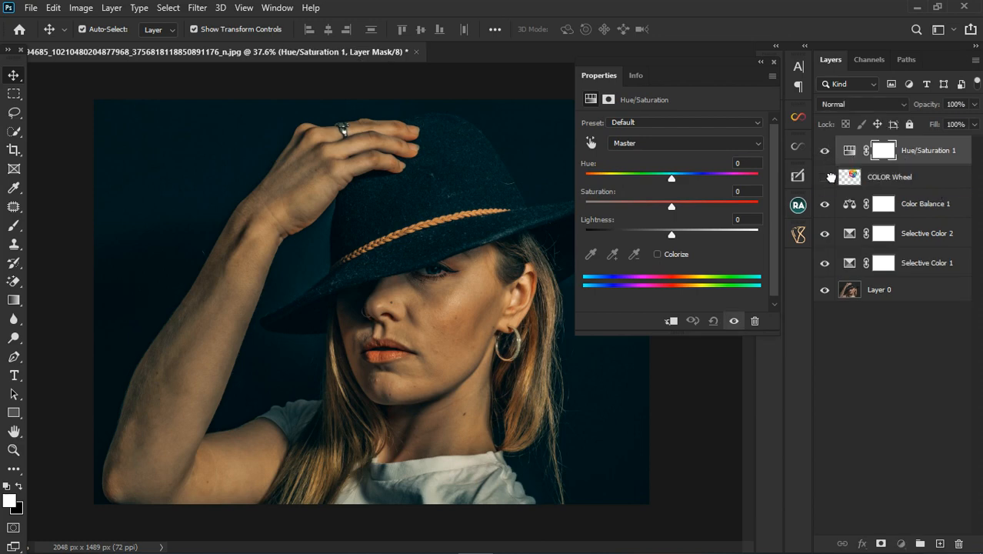
Show the COLOR Wheel layer and move it to the portrait's upper-left corner, at about X -293 px, Y -165 px
left_click(831, 156)
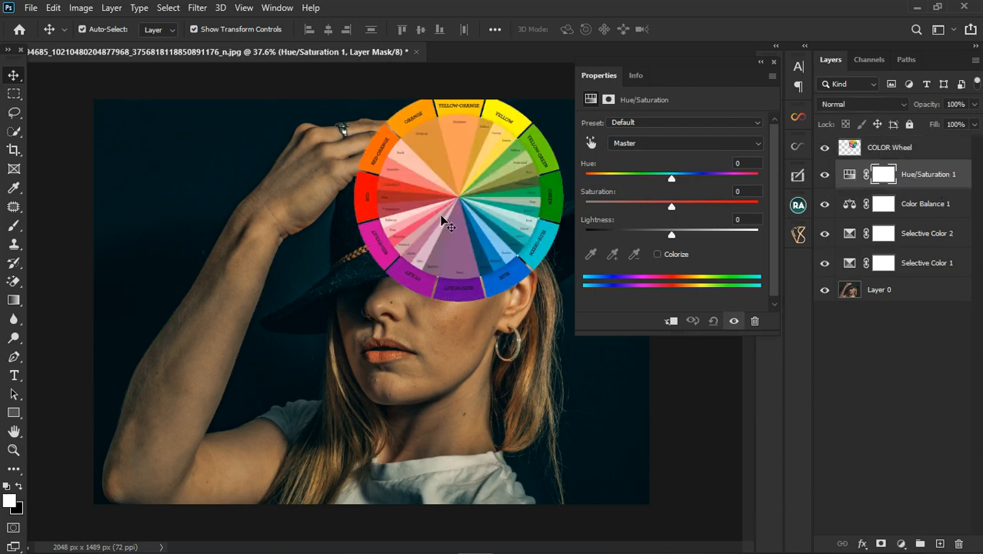
left_click_drag(470, 223, 147, 163)
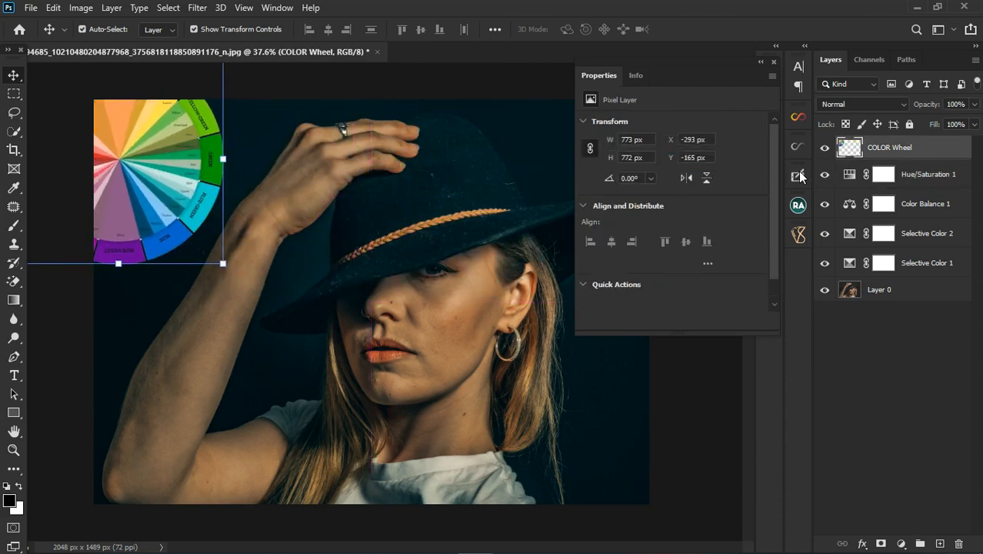
Reopen the Hue/Saturation adjustment and set Hue to +42 for its Blues range
left_click(851, 175)
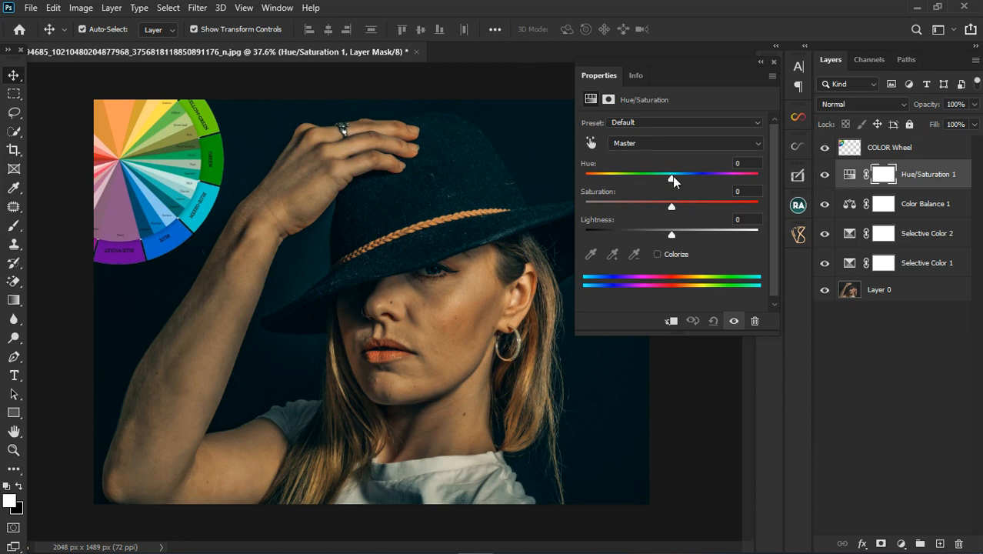
left_click(663, 142)
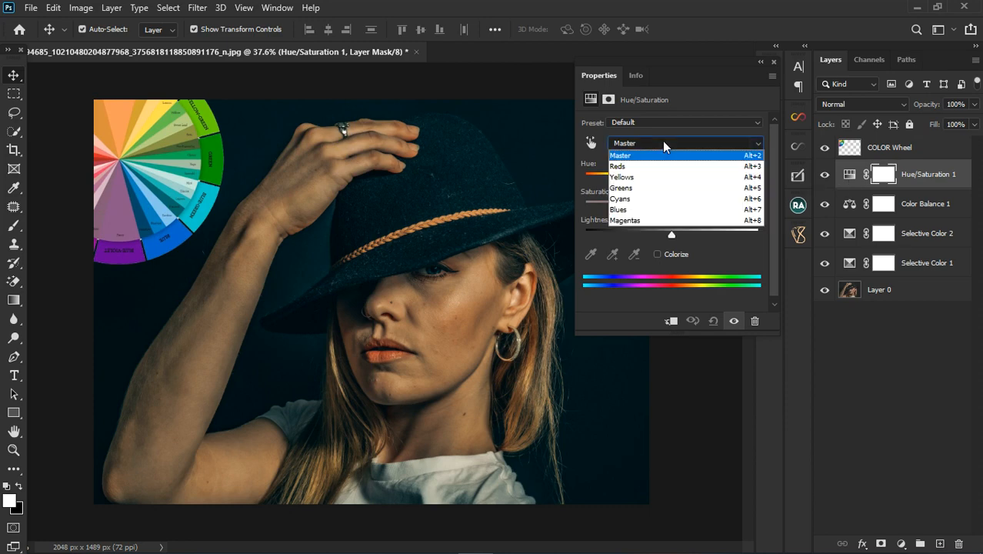
left_click(639, 209)
left_click_drag(676, 180, 706, 190)
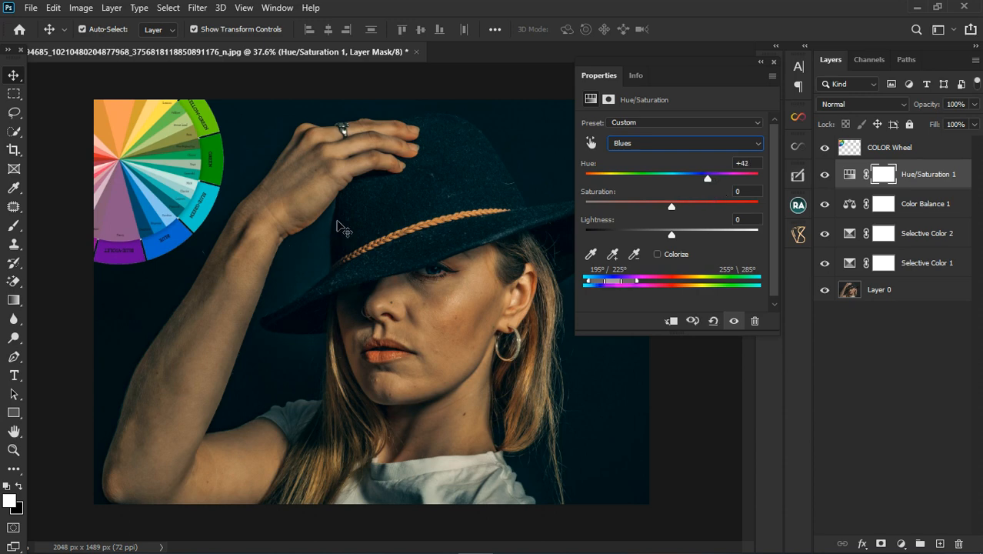
Clip the Hue/Saturation adjustment to Color Balance 1, set Blues to Hue +33, Saturation -4, Lightness -35, and compare with and without it
left_click(671, 322)
left_click_drag(708, 177, 641, 248)
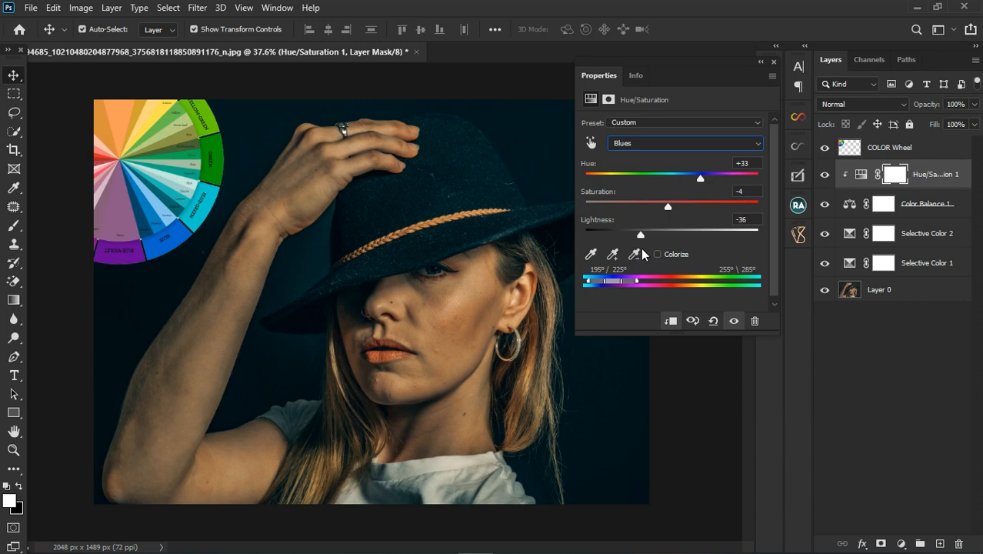
left_click(737, 323)
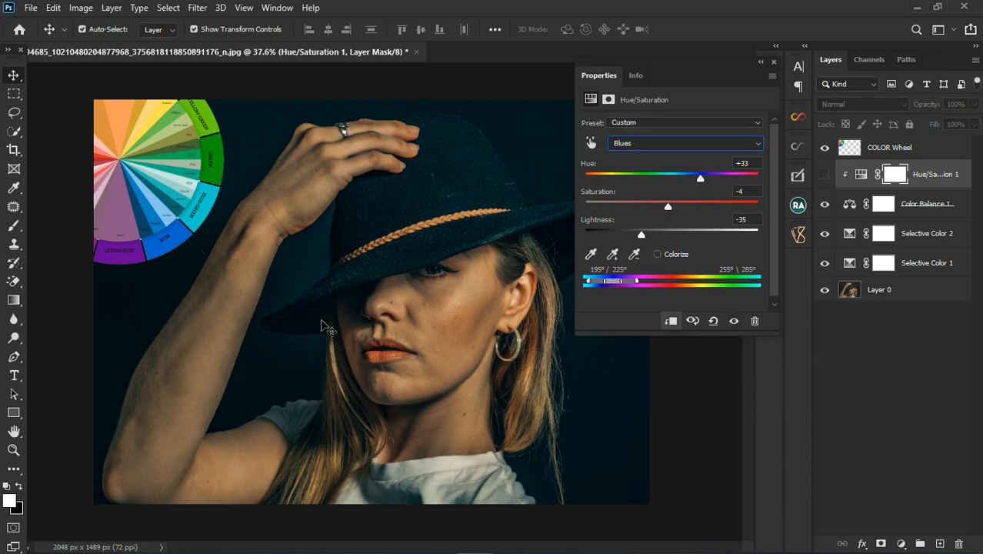
left_click(734, 321)
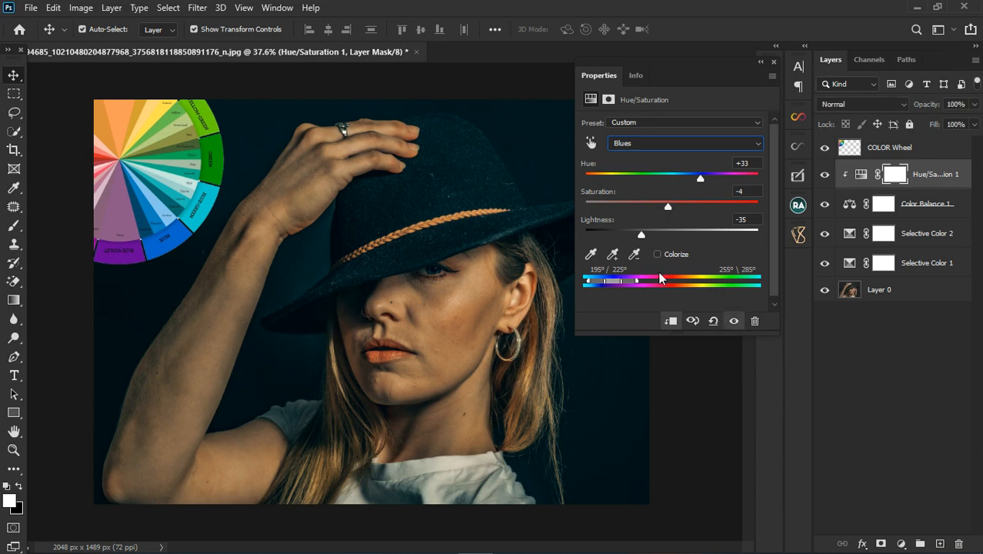
Shift the hue of the Hue/Saturation adjustment's Cyans range slightly towards blue, trying up to +36 before easing it back
left_click(669, 143)
left_click(639, 197)
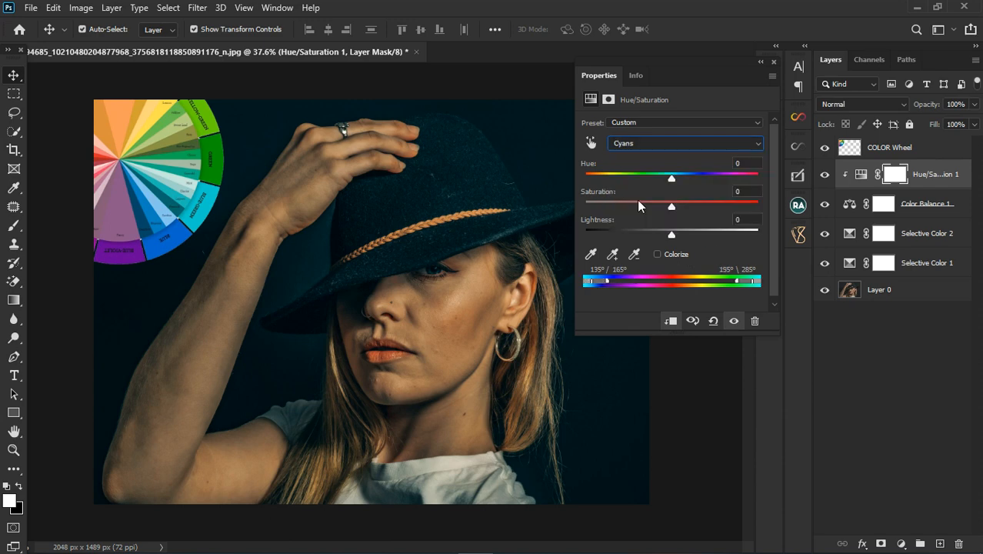
mouse_move(673, 175)
left_mouse_down()
mouse_move(635, 185)
mouse_move(689, 184)
left_mouse_up()
mouse_move(690, 178)
left_mouse_down()
mouse_move(680, 179)
mouse_move(723, 177)
mouse_move(674, 181)
mouse_move(703, 185)
left_mouse_up()
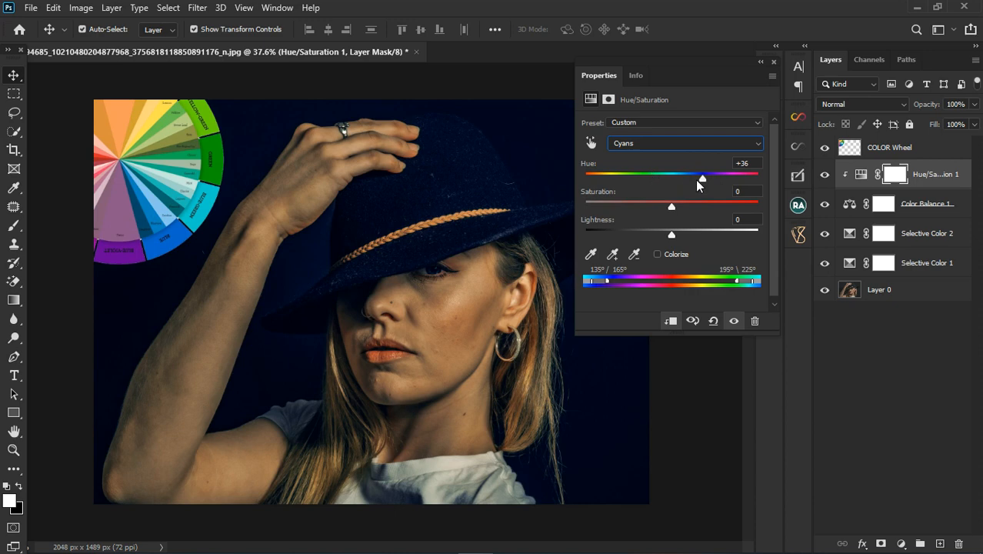
mouse_move(702, 180)
left_mouse_down()
mouse_move(727, 180)
mouse_move(683, 179)
left_mouse_up()
Lower the lightness of the Greens range and set Yellows to Hue +11, Saturation +21, Lightness +19
left_click(652, 144)
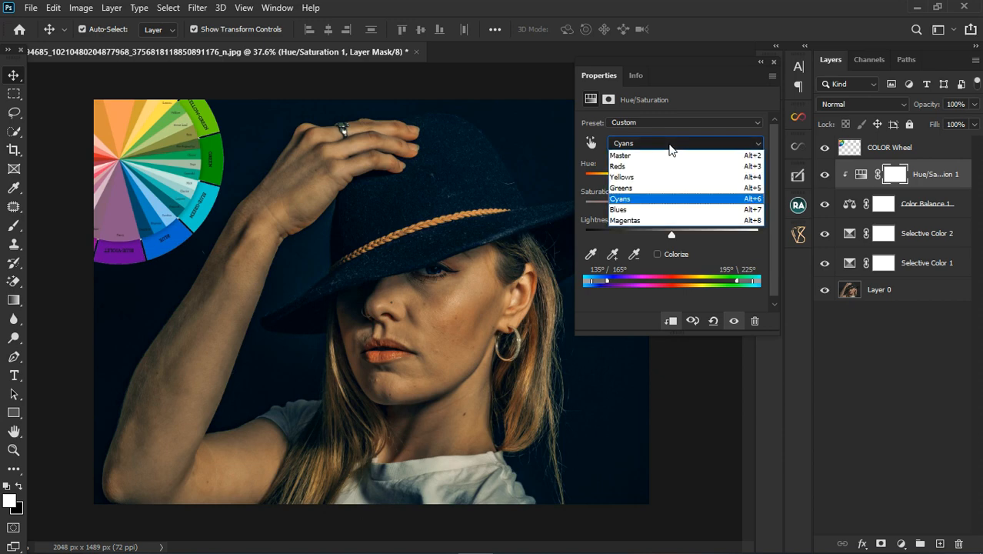
left_click(638, 189)
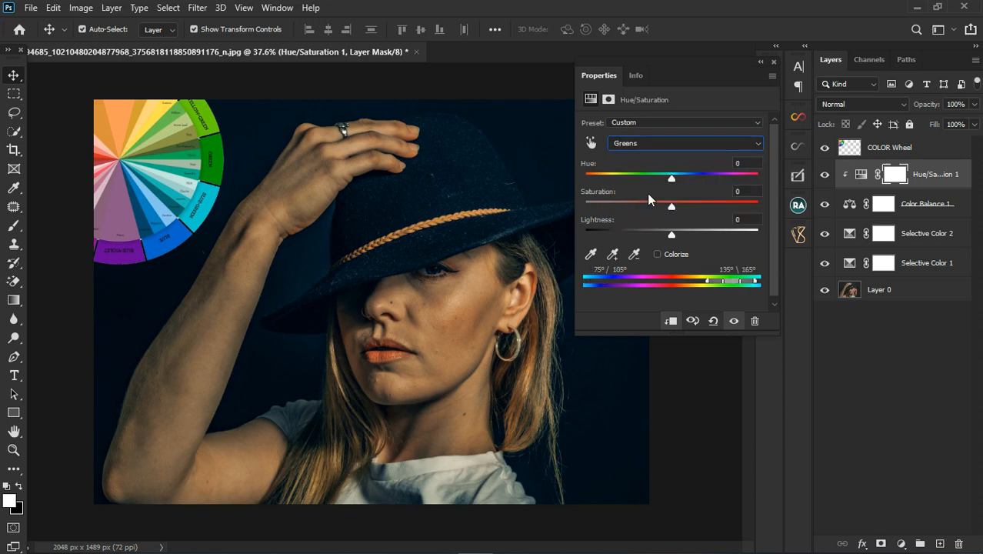
left_click_drag(672, 206, 649, 228)
left_click(655, 146)
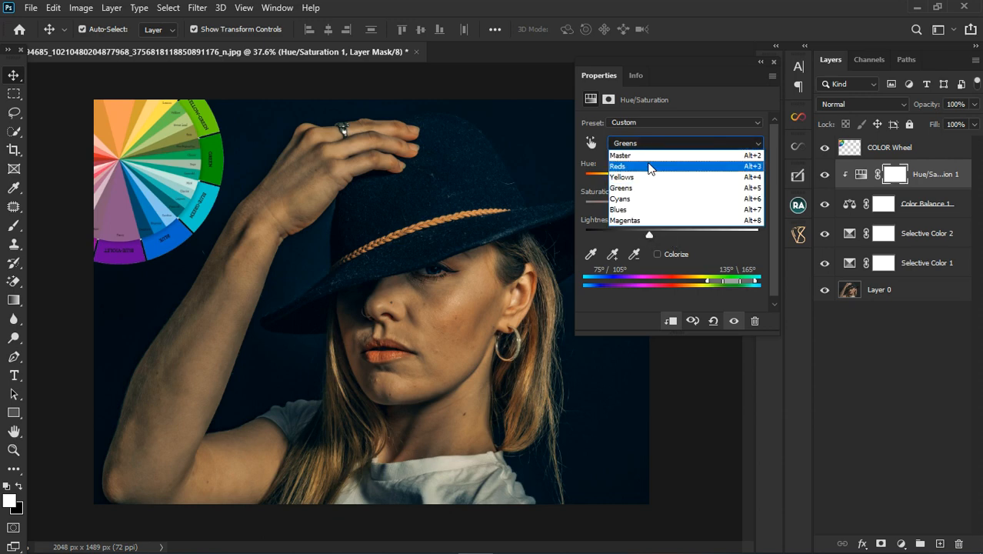
left_click(646, 177)
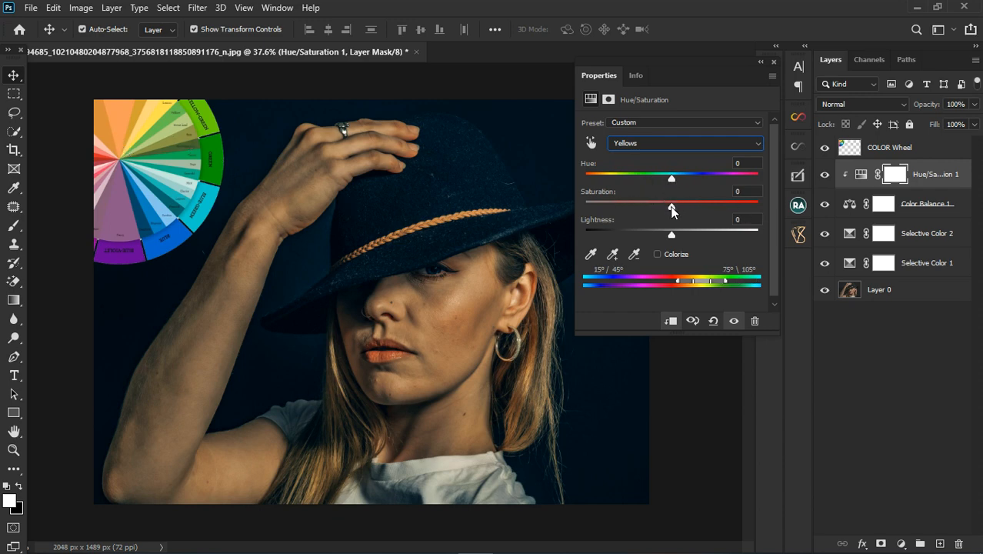
left_click_drag(672, 206, 681, 179)
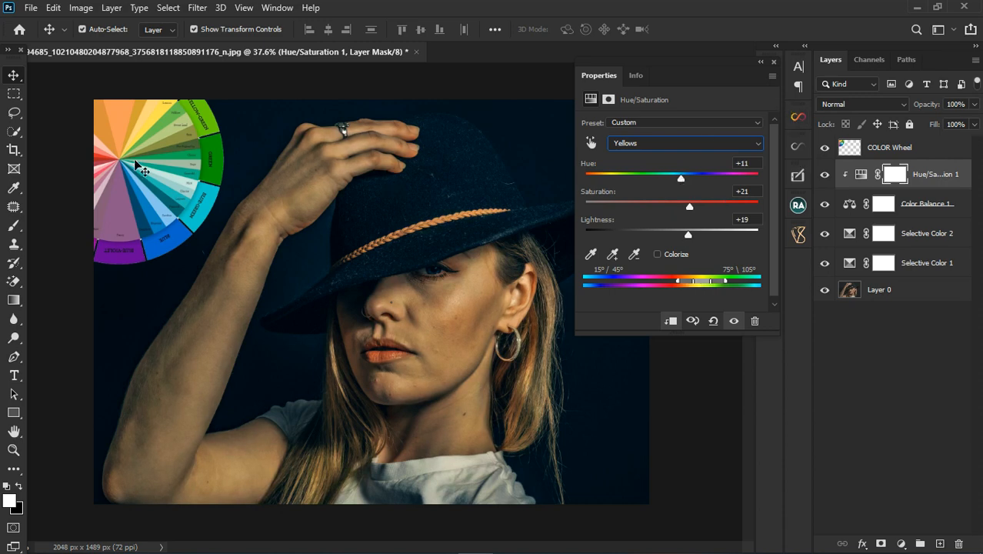
Move the colour wheel to the portrait's lower-right area, at X 1144 px, Y 745 px, and reopen the Hue/Saturation adjustment
left_click_drag(137, 163, 528, 414)
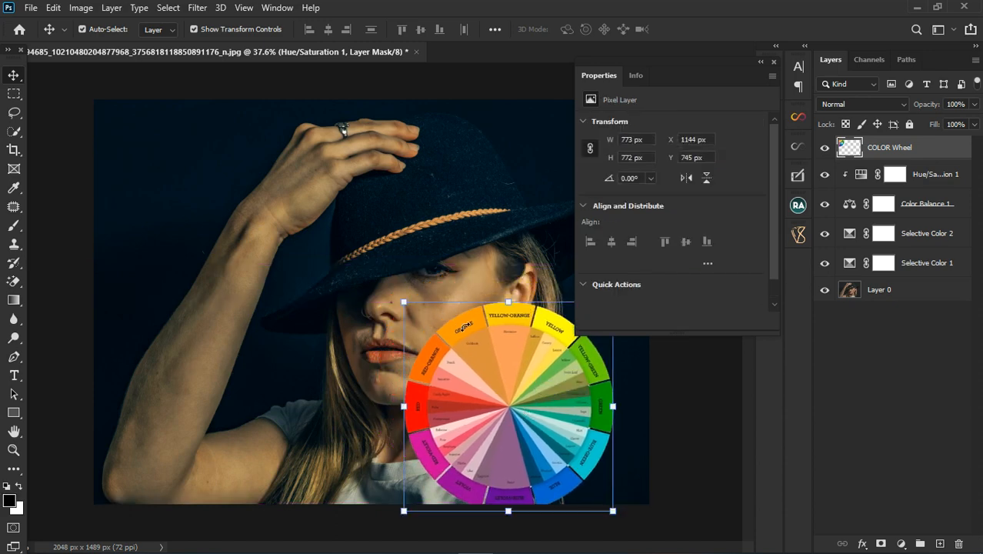
left_click(865, 183)
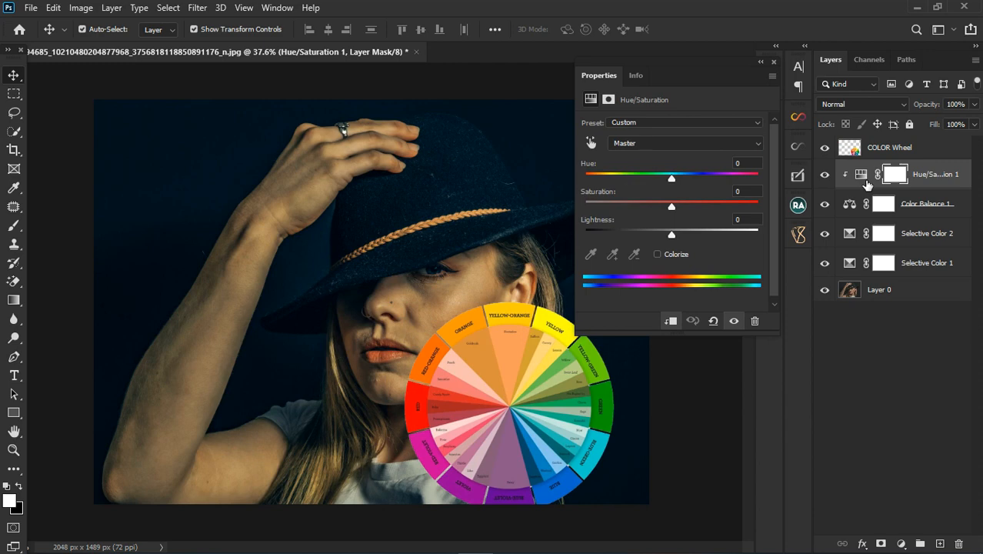
left_click(865, 180)
Shift the hue of the Yellows range below zero towards orange, comparing against the colour wheel, and fine-tune its saturation
left_click(666, 145)
left_click(643, 176)
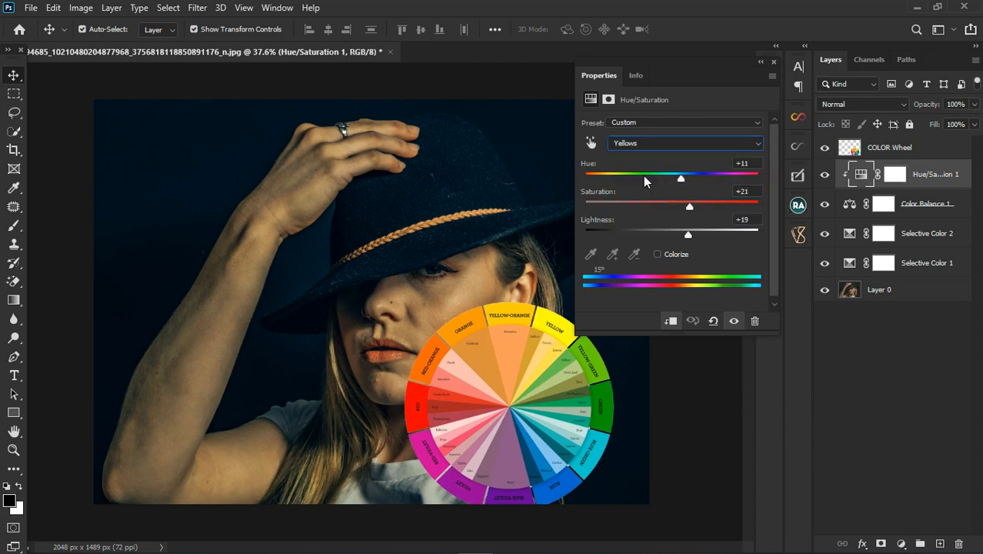
left_click_drag(682, 178, 667, 180)
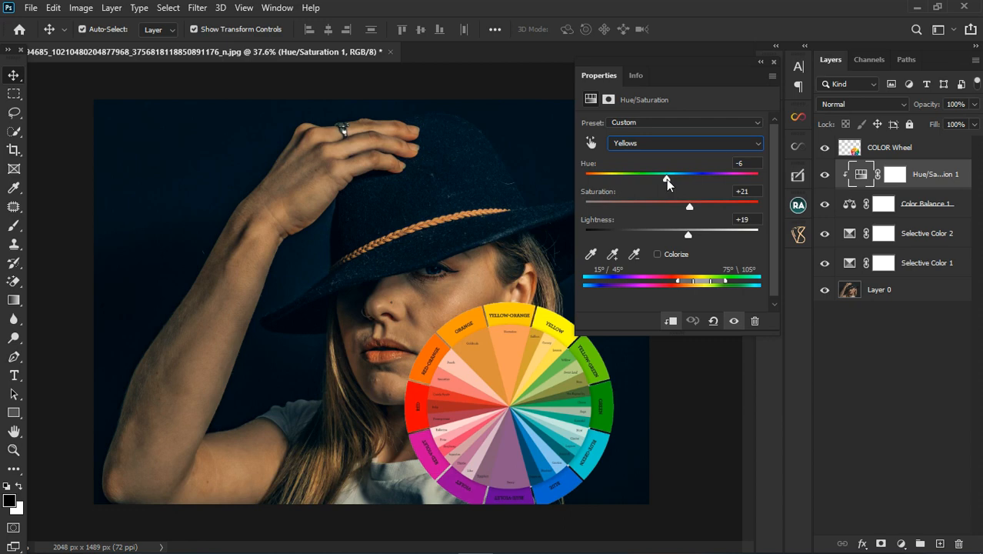
left_click_drag(666, 180, 676, 179)
left_click_drag(674, 178, 659, 182)
left_click_drag(662, 181, 699, 209)
Set the Reds range of the Hue/Saturation adjustment to Saturation +34 and Lightness +9
left_click(681, 142)
left_click(665, 171)
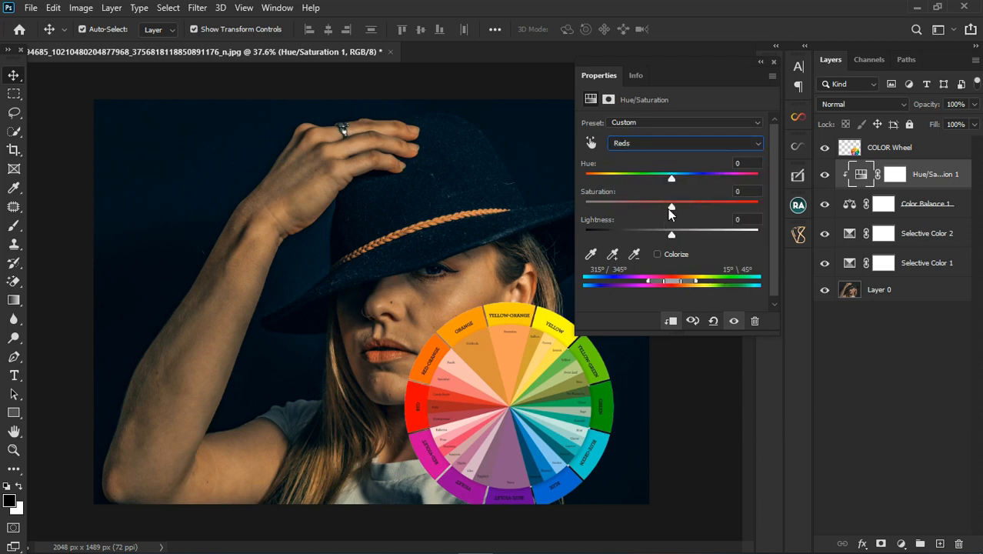
mouse_move(671, 206)
left_mouse_down()
mouse_move(701, 208)
mouse_move(687, 212)
left_mouse_up()
left_click_drag(671, 237, 681, 244)
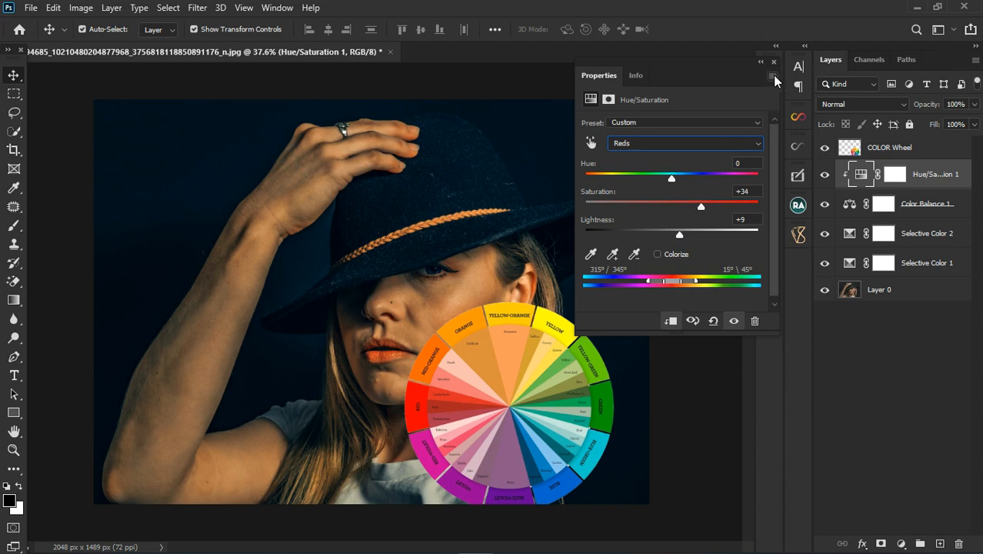
Revisit the Blues range to fine-tune lightness in the Hue/Saturation adjustment, and hide the COLOR Wheel layer to check the portrait
left_click(660, 144)
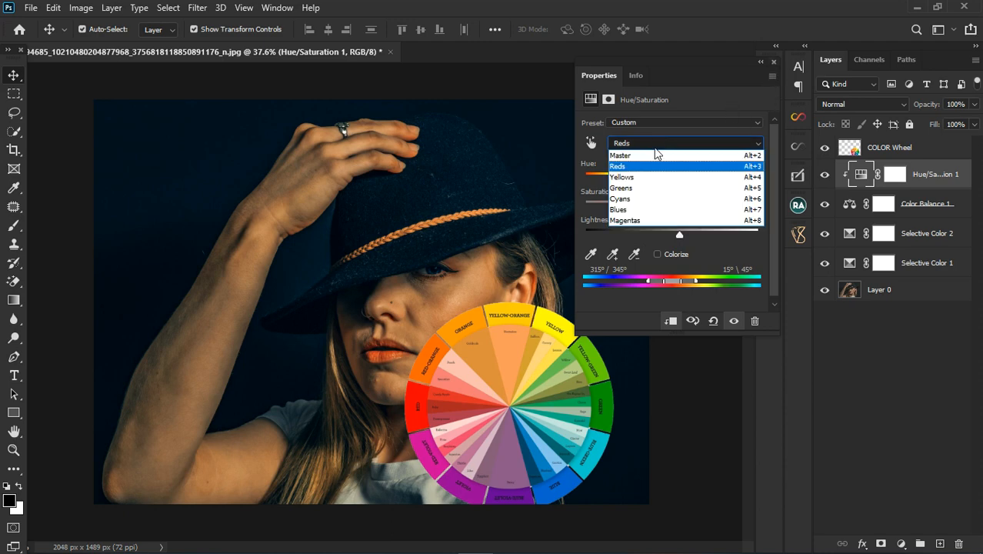
left_click(644, 209)
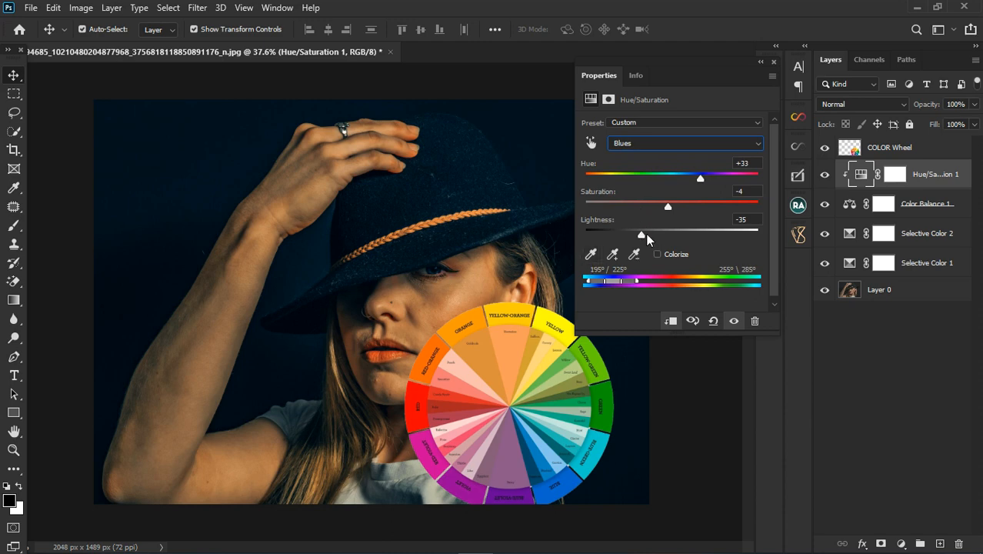
left_click_drag(672, 234, 692, 237)
left_click(774, 63)
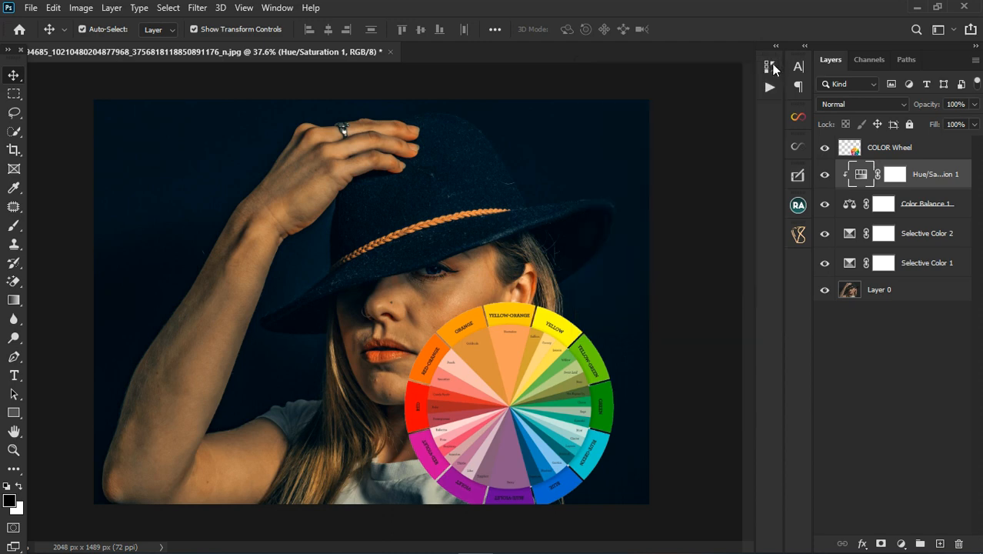
left_click(824, 147)
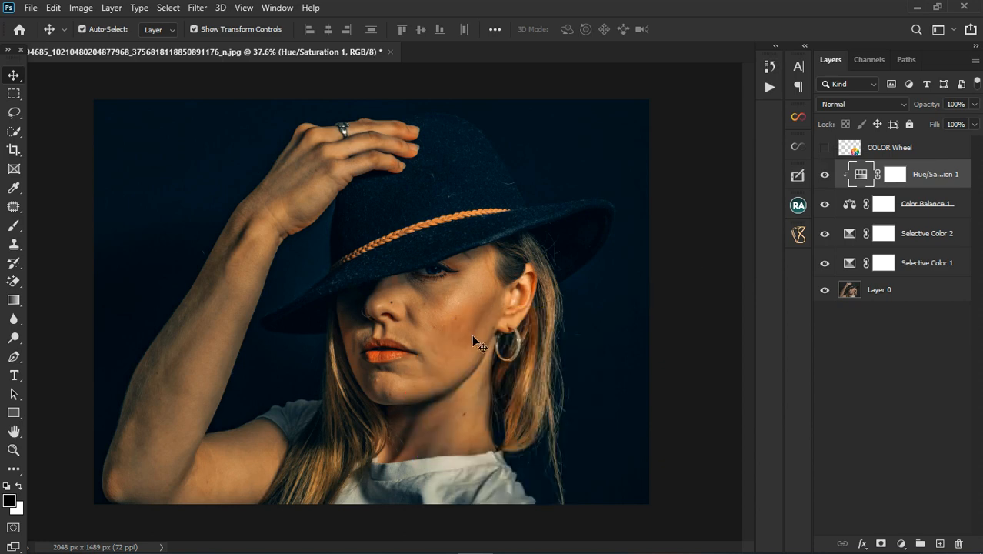
scroll(458, 301, "down", 3)
scroll(307, 345, "up", 3)
Add a Curves adjustment above Hue/Saturation 1 and pull the midpoint of its RGB curve down to darken the image
left_click(902, 544)
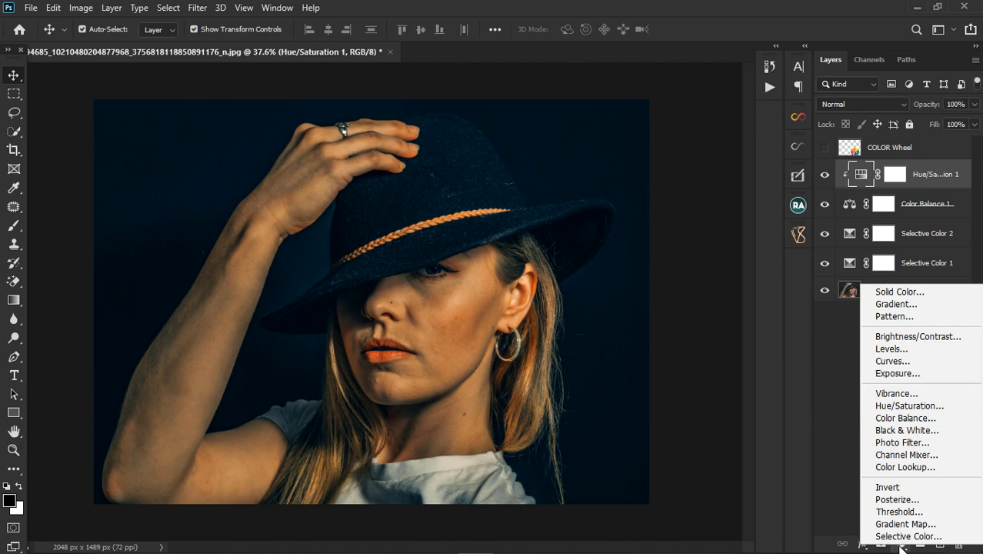
left_click(923, 365)
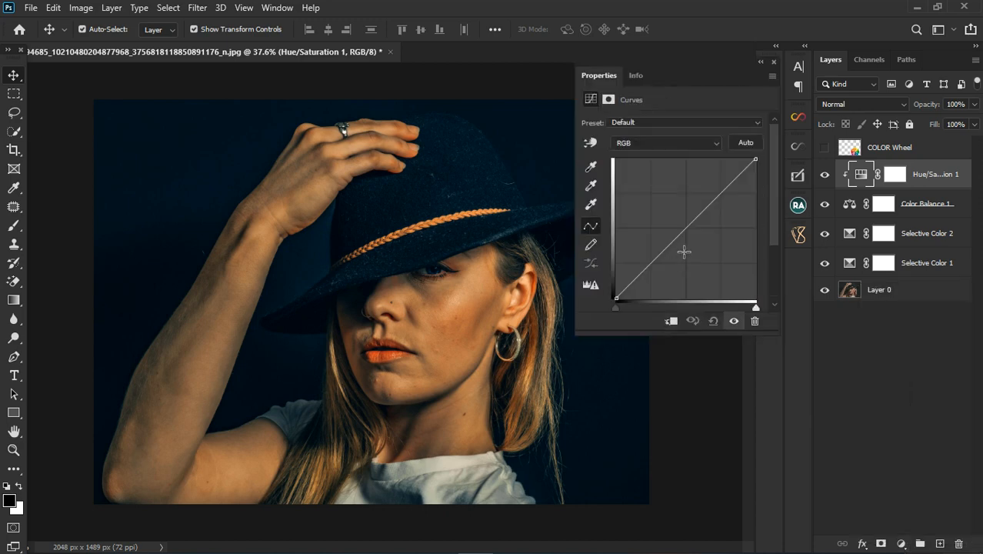
left_click(693, 234)
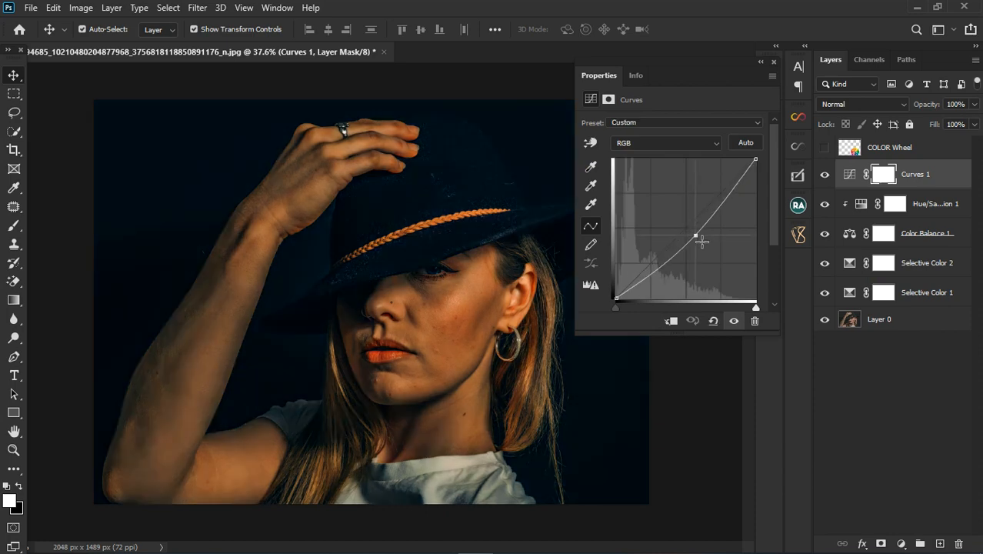
left_click(772, 63)
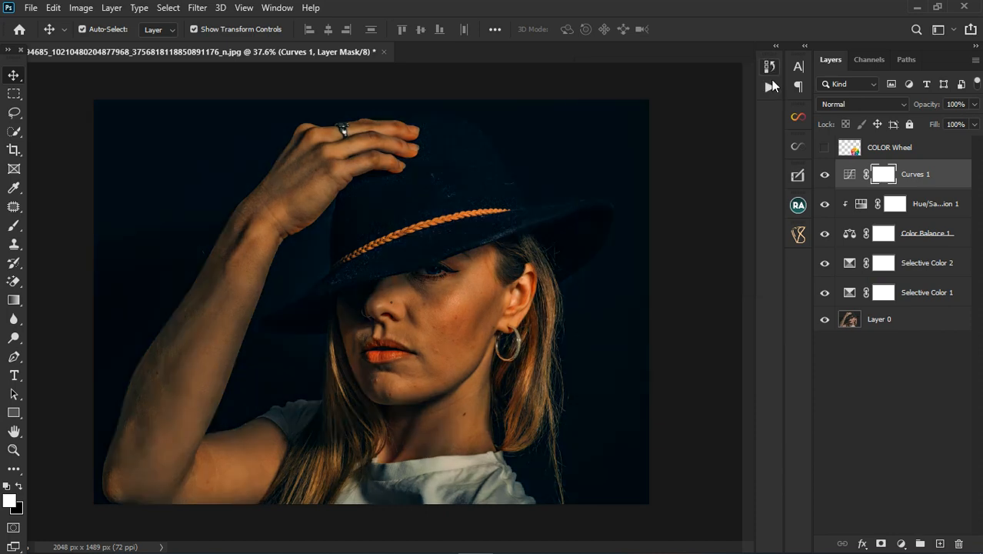
Choose the Gradient tool and load the Foreground to Transparent preset from the Basics group for editing
left_click(14, 301)
left_click(14, 301)
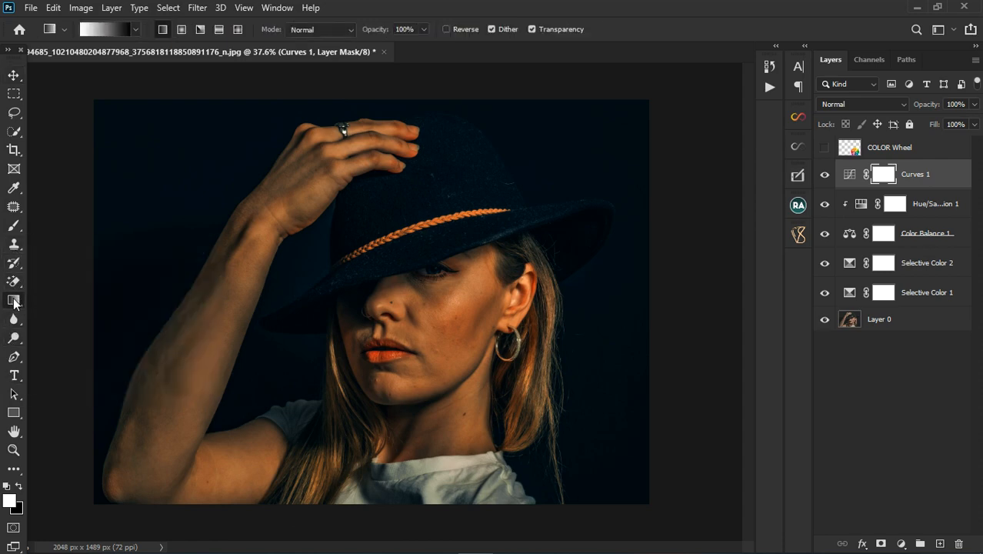
left_click(134, 30)
left_click(117, 28)
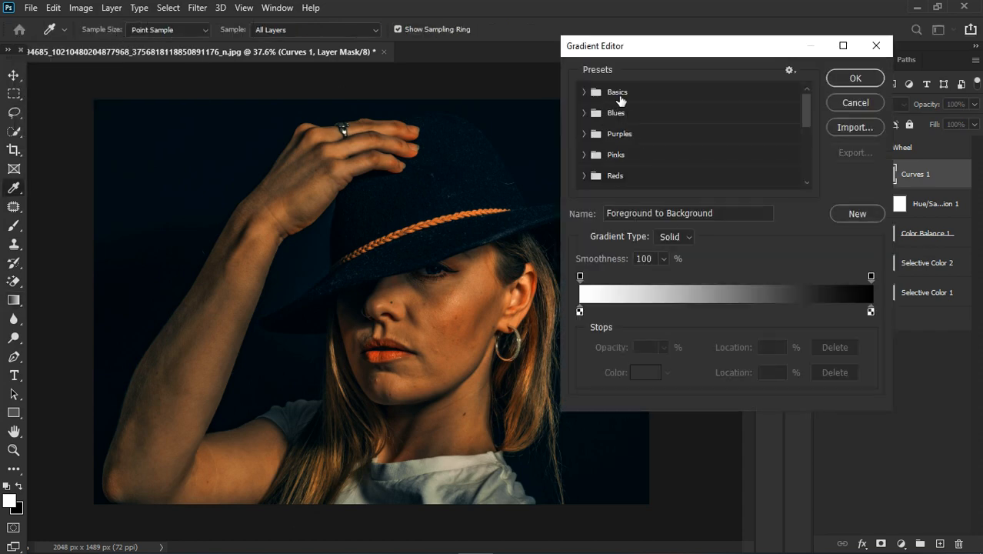
left_click(586, 93)
left_click(627, 115)
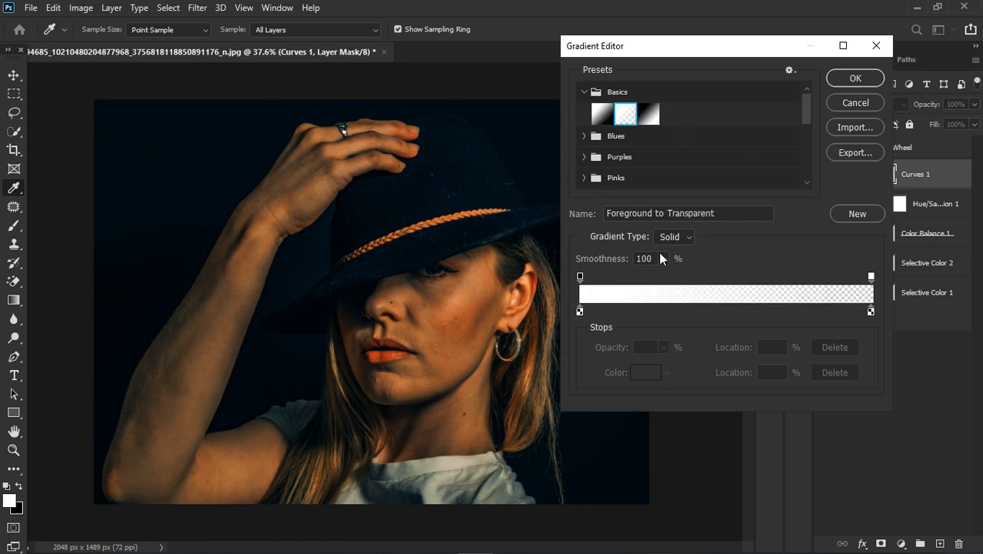
Change the gradient's starting colour stop at location 0% to black and accept the custom gradient
left_click(579, 312)
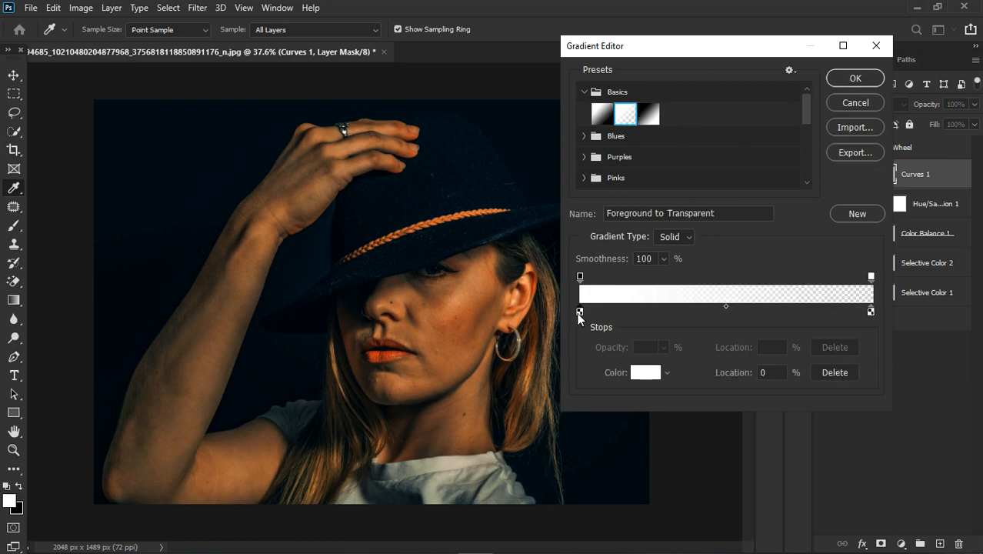
double_click(579, 312)
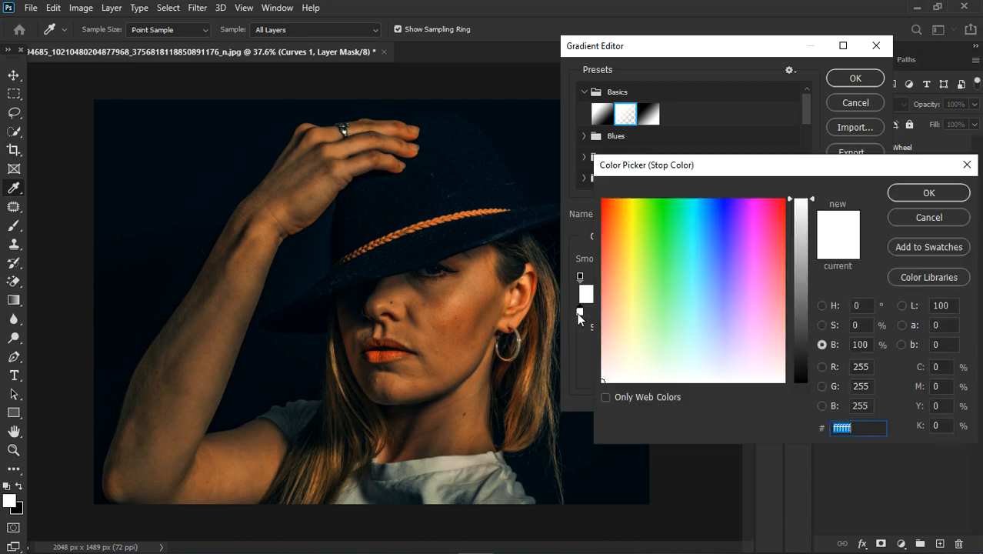
left_click(796, 367)
left_click_drag(797, 371, 799, 394)
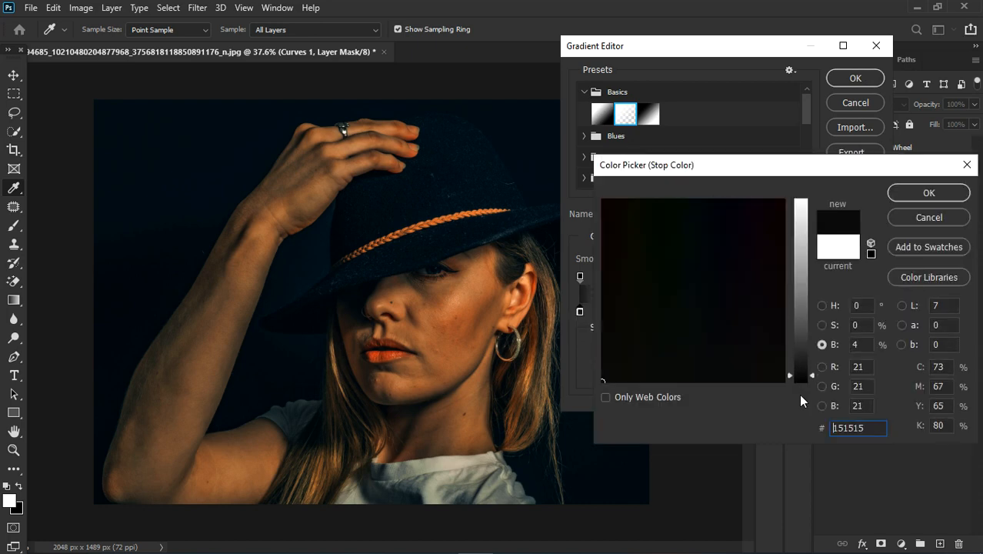
left_click(911, 199)
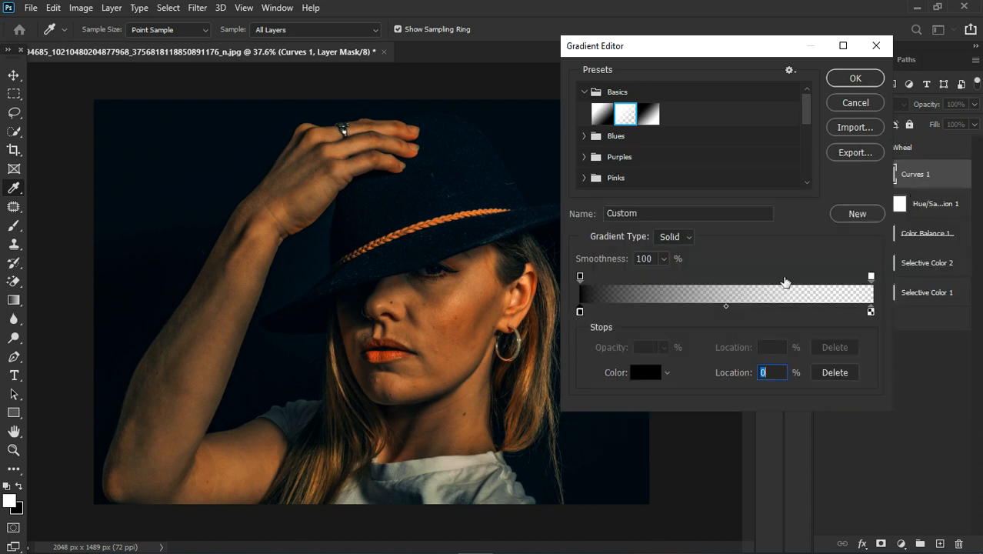
left_click(854, 80)
Draw black-to-transparent gradients diagonally across the Curves 1 mask from upper left to lower right, keeping the darkening in the lower-right corner
scroll(500, 333, "down", 2)
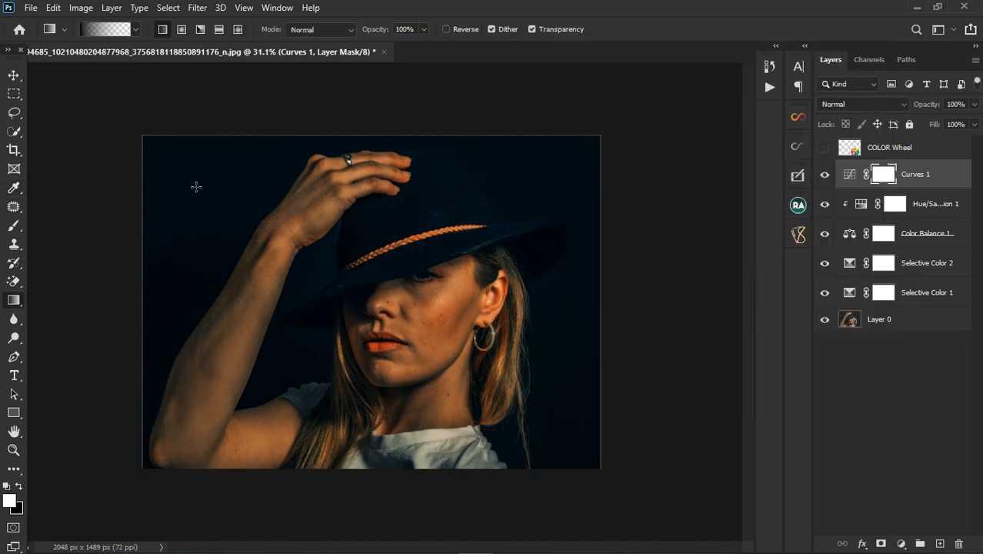
left_click_drag(162, 158, 595, 435)
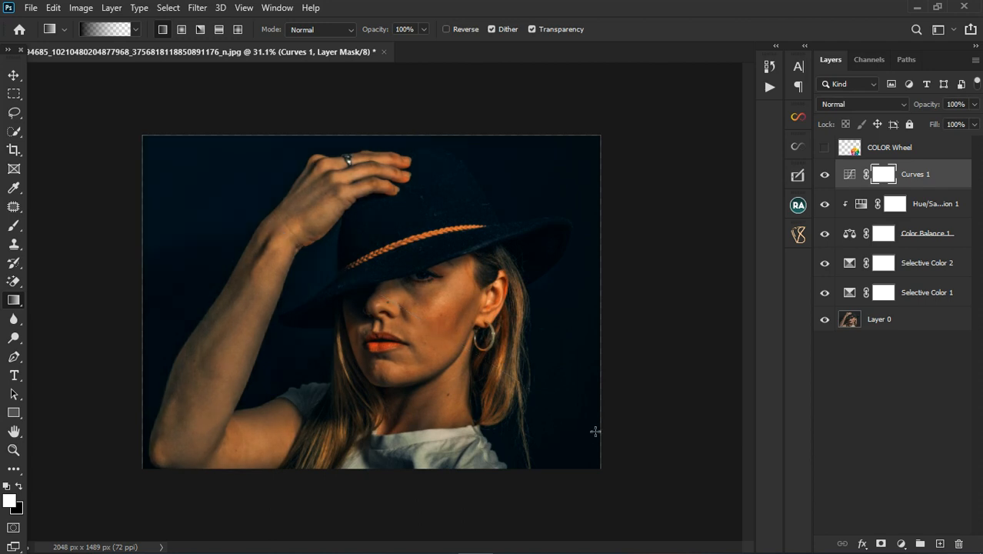
left_click_drag(490, 423, 508, 434)
left_click_drag(406, 344, 600, 447)
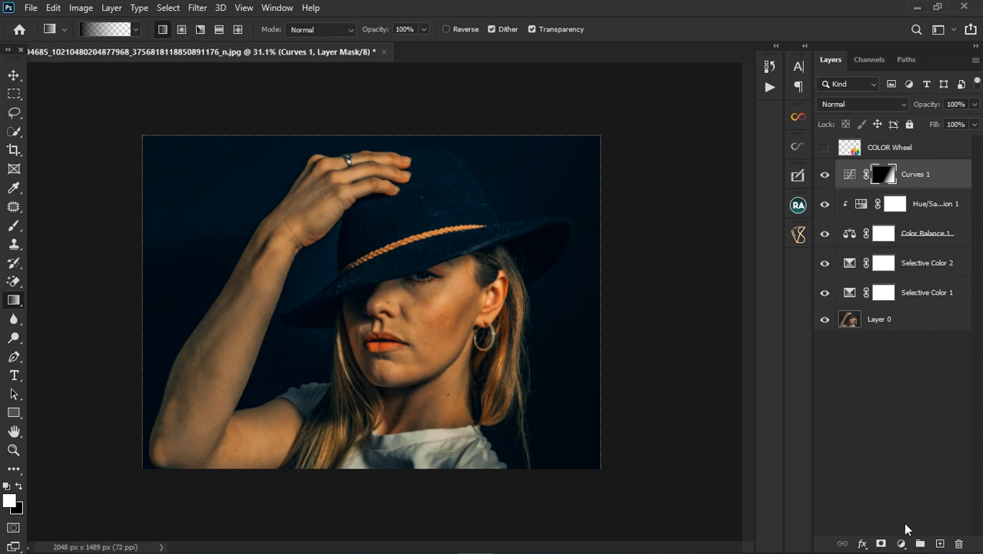
Add a Curves adjustment above Curves 1 and pull the midpoint of its Blue curve down to add yellow
left_click(902, 544)
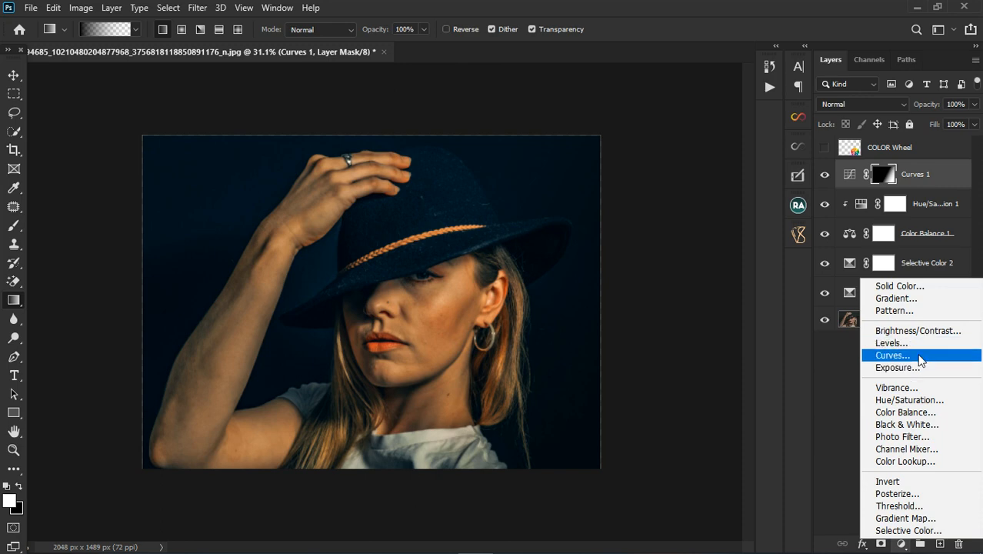
left_click(892, 356)
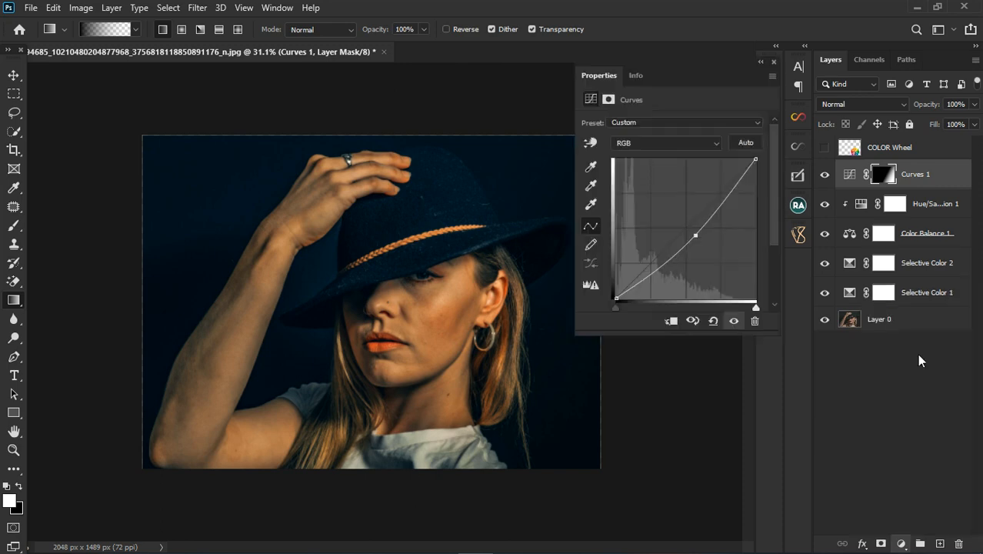
left_click(664, 144)
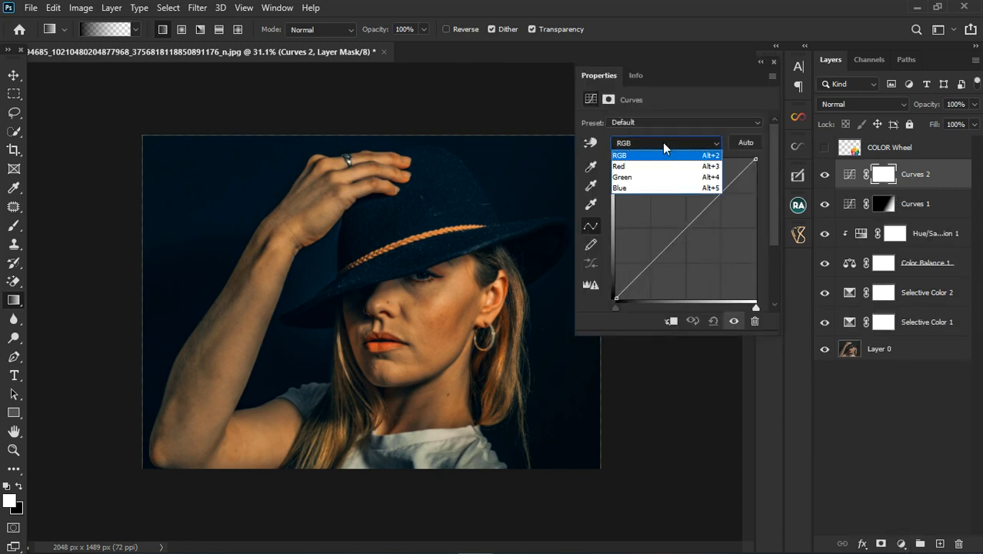
left_click(649, 188)
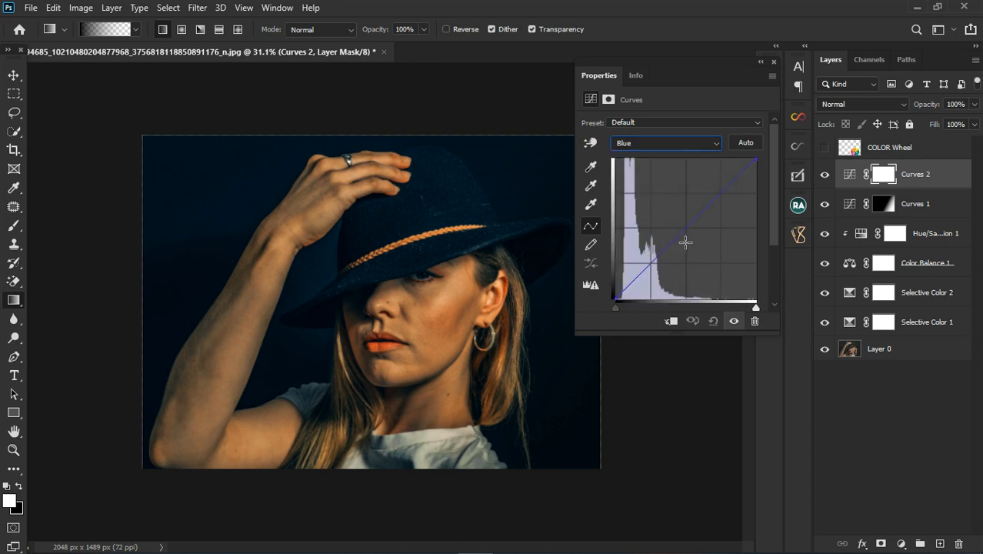
left_click_drag(689, 240, 697, 246)
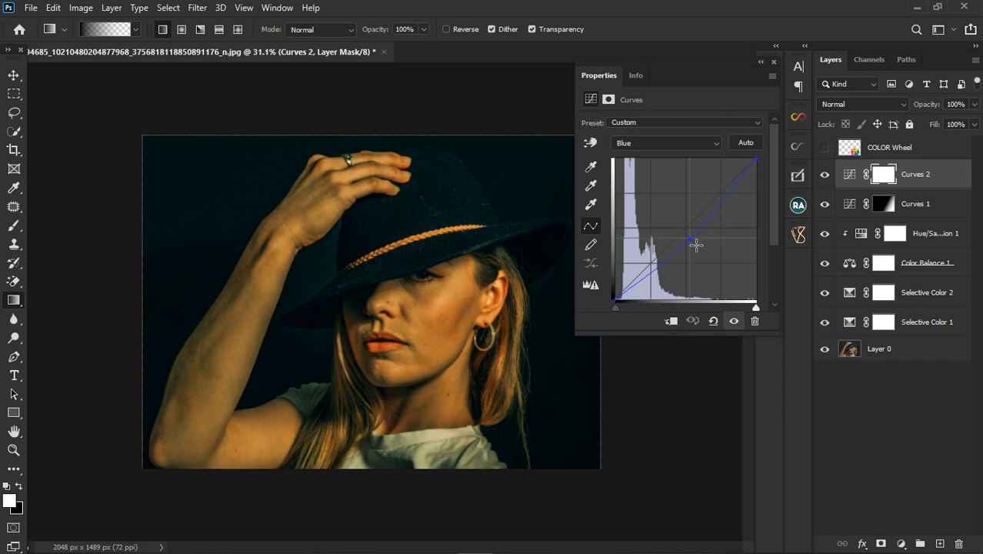
left_click(774, 63)
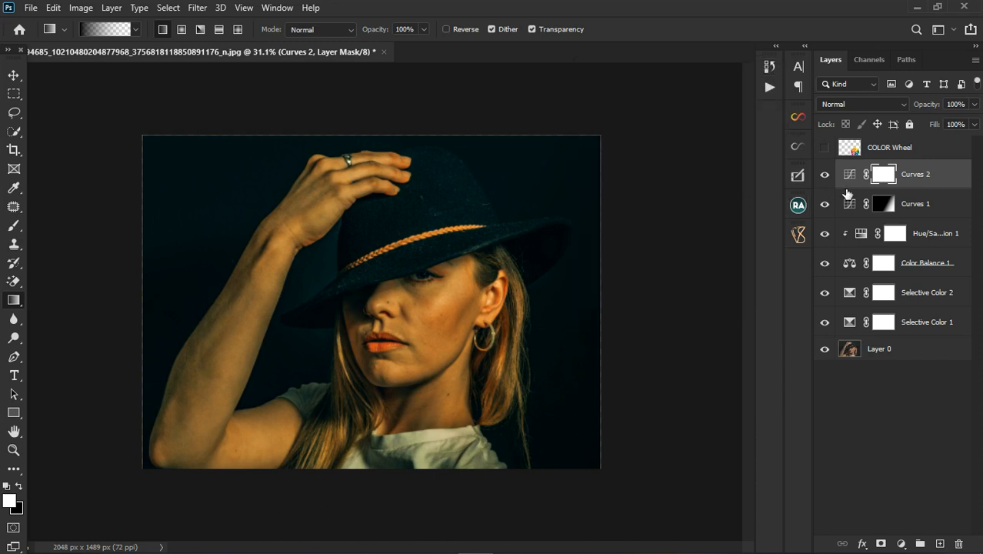
Draw diagonal black-to-transparent gradients across the Curves 2 mask from lower right to upper left, keeping the effect in the upper-left area
left_click_drag(569, 446, 282, 247)
left_click_drag(394, 310, 197, 201)
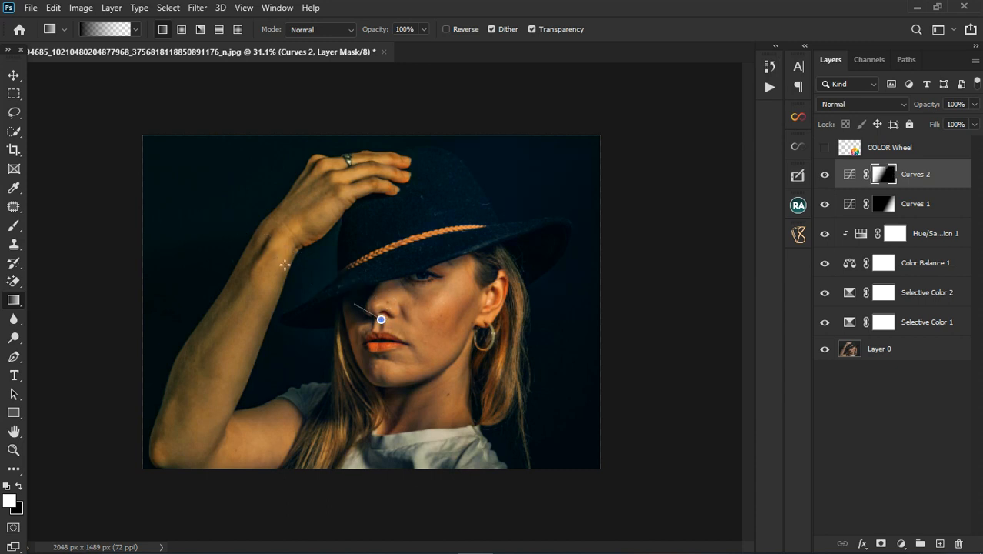
left_click_drag(378, 322, 220, 228)
left_click_drag(254, 413, 212, 230)
left_click_drag(342, 245, 196, 180)
Try a lower RGB midpoint on Curves 2, and reset the whole adjustment to its default curve
double_click(853, 177)
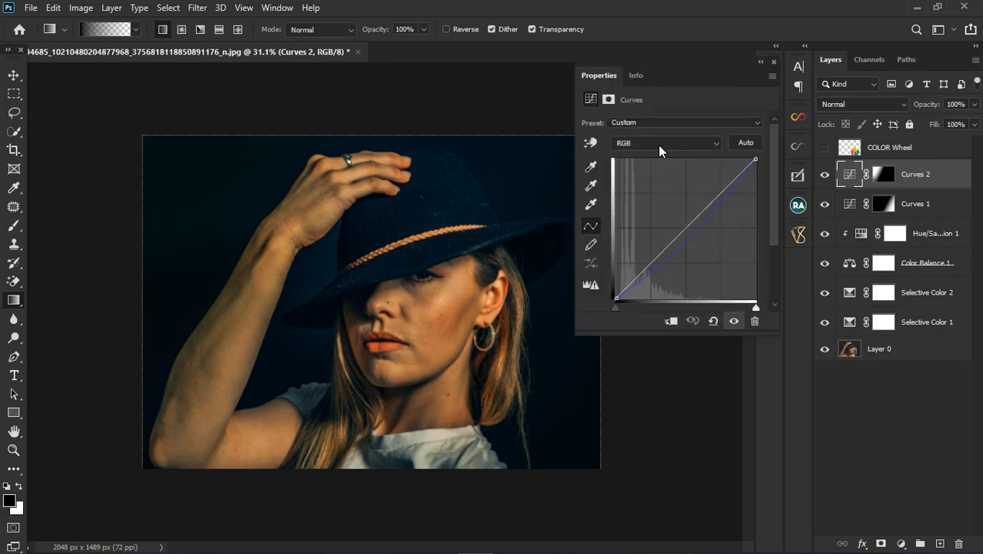
left_click_drag(696, 248, 690, 244)
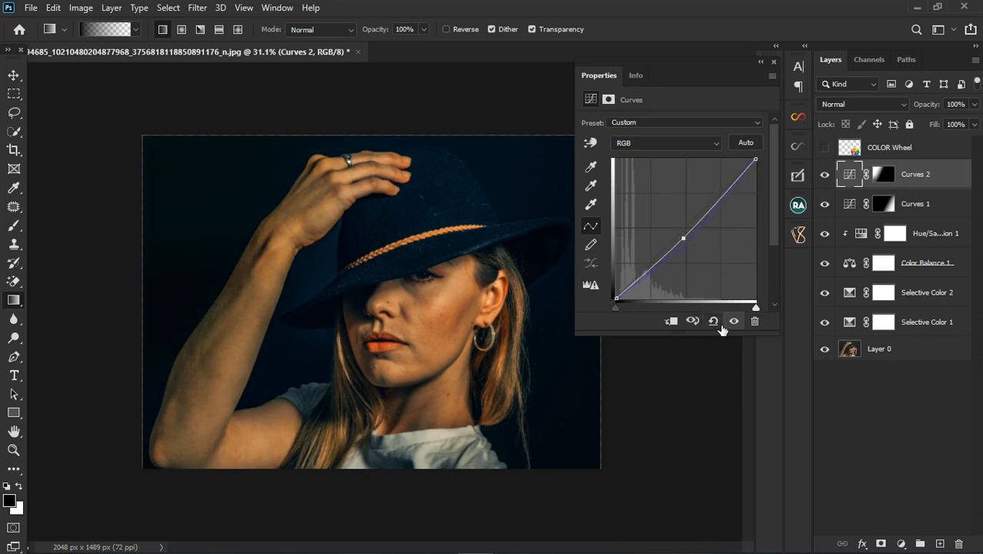
left_click(721, 328)
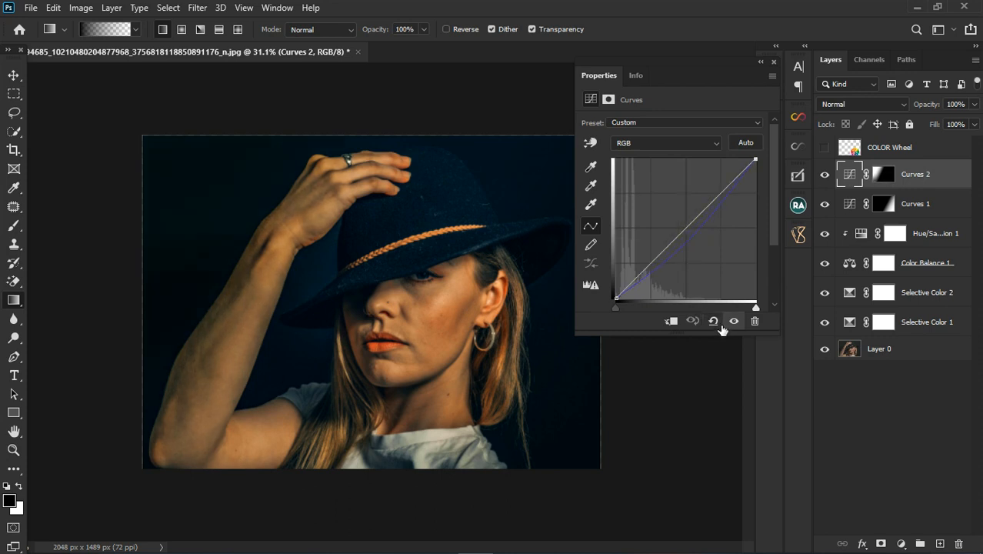
left_click(648, 142)
left_click(649, 142)
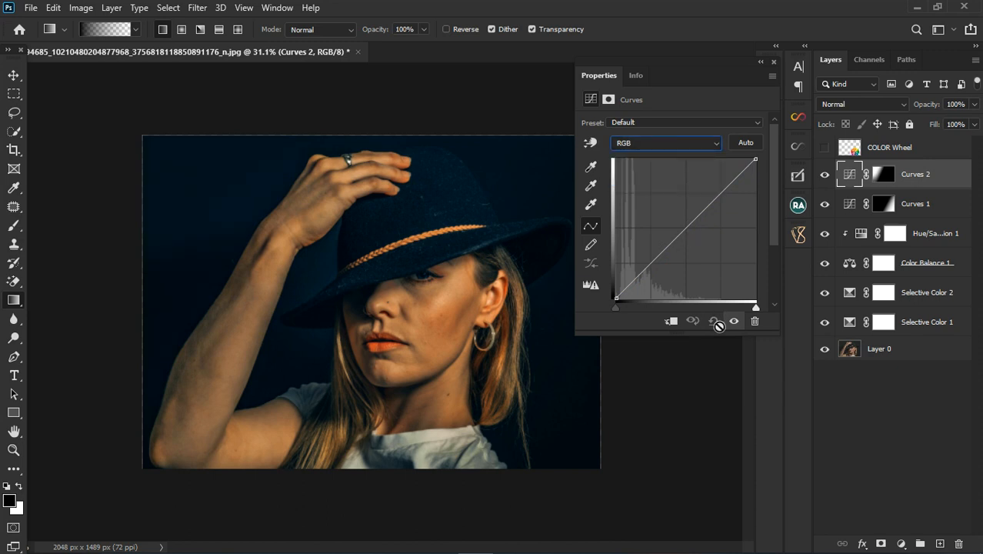
Move the white and black points of the Green channel slightly inward in the Curves 2 adjustment
left_click(654, 141)
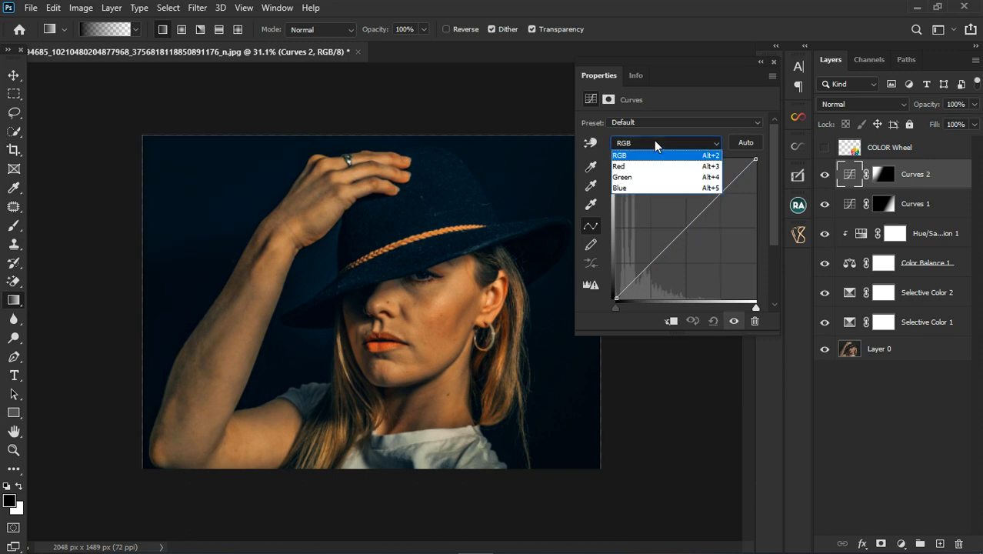
left_click(649, 187)
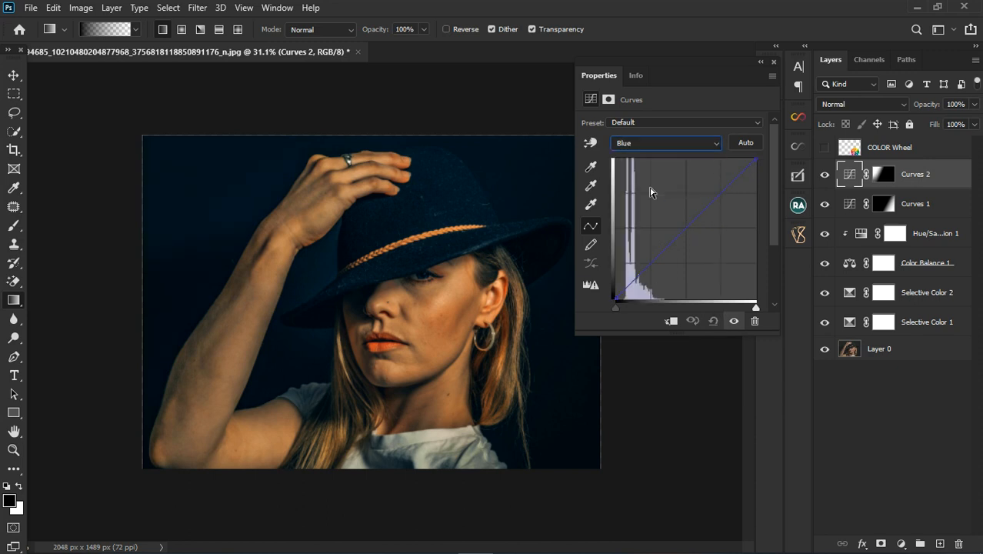
left_click(651, 144)
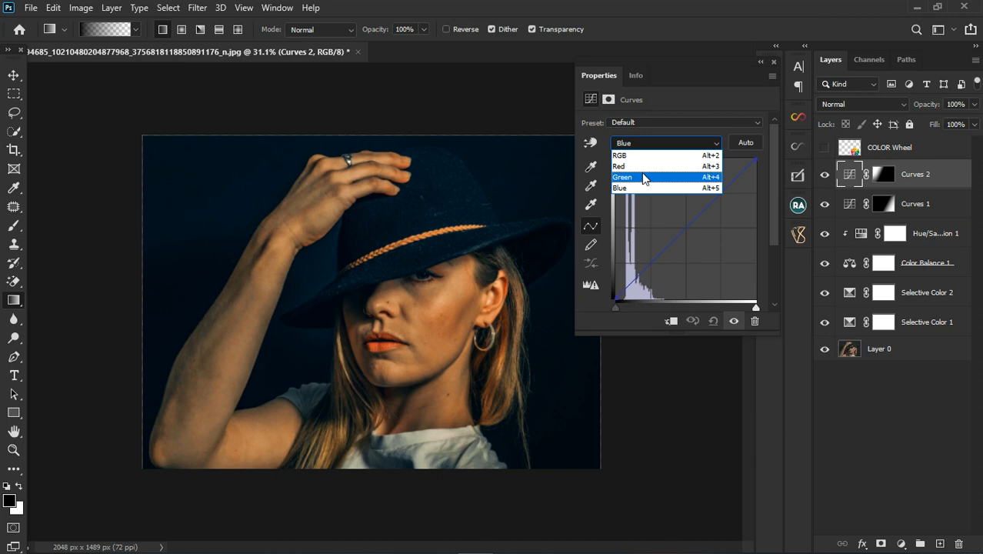
left_click(644, 177)
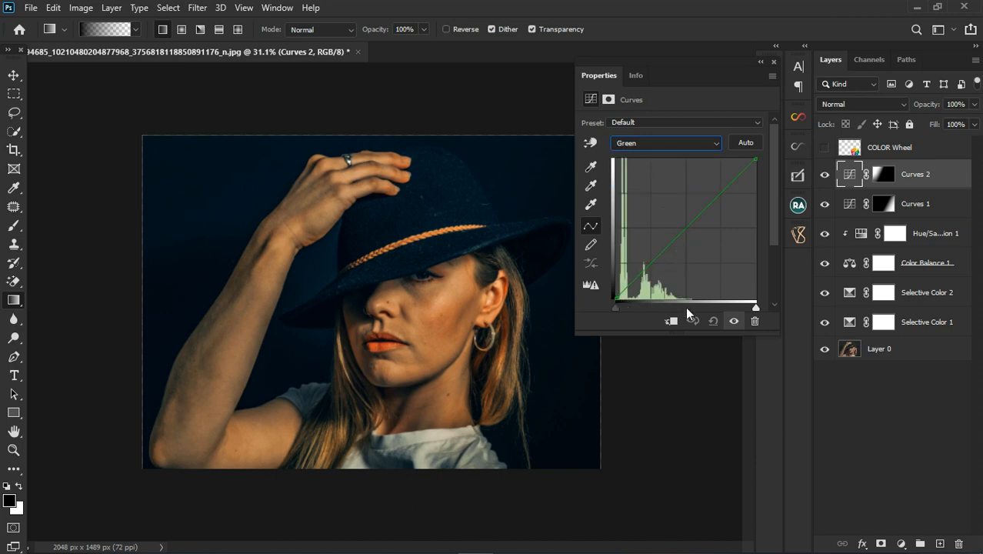
mouse_move(754, 306)
left_mouse_down()
mouse_move(738, 304)
mouse_move(752, 305)
left_mouse_up()
mouse_move(615, 306)
left_mouse_down()
mouse_move(641, 306)
mouse_move(617, 302)
left_mouse_up()
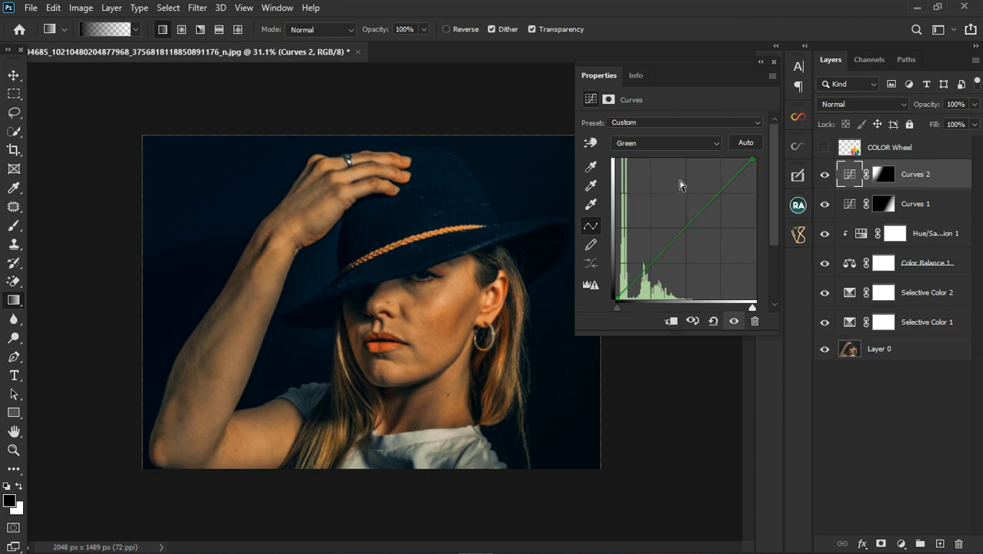
Add a midpoint to the Red channel of Curves 2 and fine-tune it close to the original diagonal
left_click(645, 141)
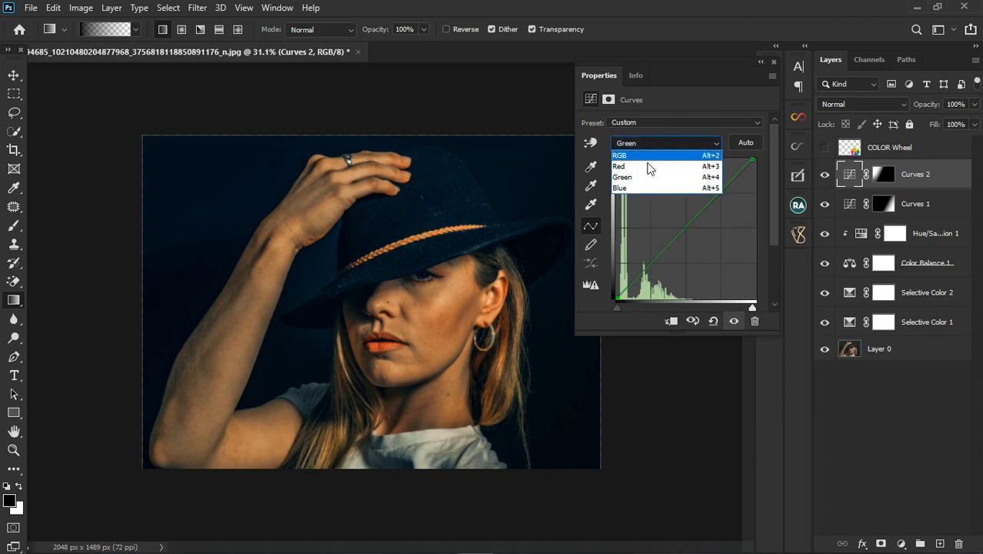
left_click(647, 166)
left_click(692, 227)
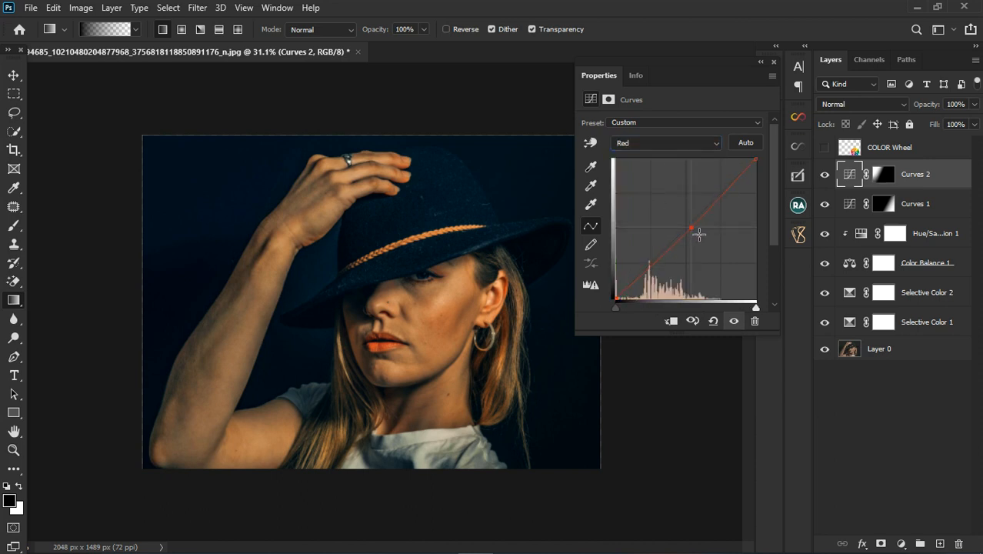
mouse_move(701, 236)
left_mouse_down()
mouse_move(709, 242)
mouse_move(687, 222)
mouse_move(698, 228)
left_mouse_up()
Move the Blue channel's white point inward in Curves 2 and add a point at the middle of the curve
left_click(678, 145)
left_click(647, 189)
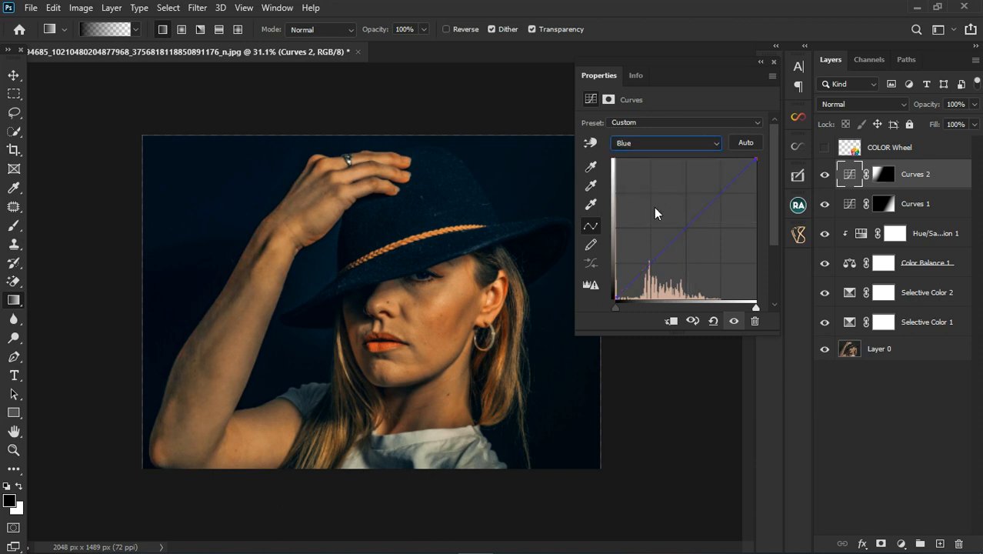
mouse_move(756, 160)
left_mouse_down()
mouse_move(767, 214)
mouse_move(763, 150)
mouse_move(718, 148)
mouse_move(743, 158)
left_mouse_up()
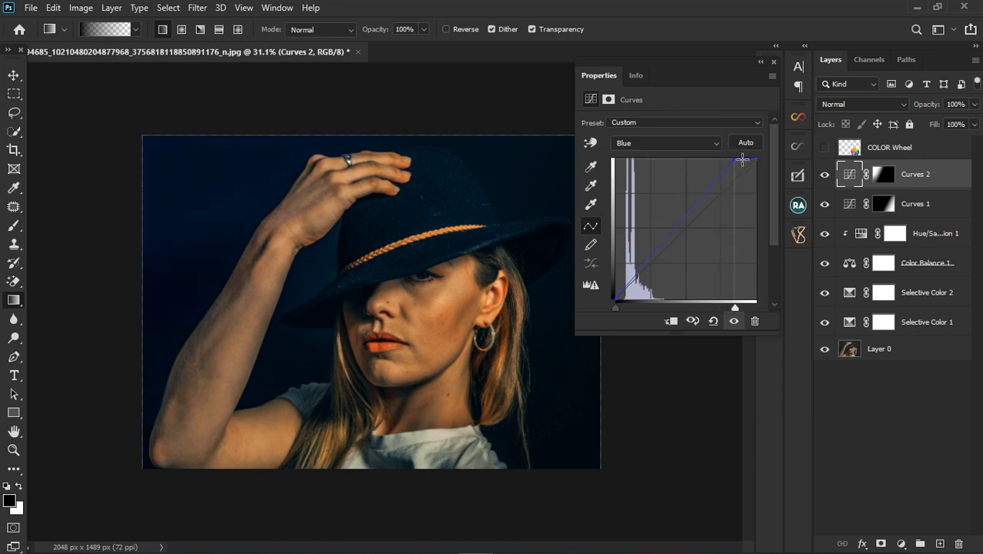
left_click(687, 231)
left_click(774, 63)
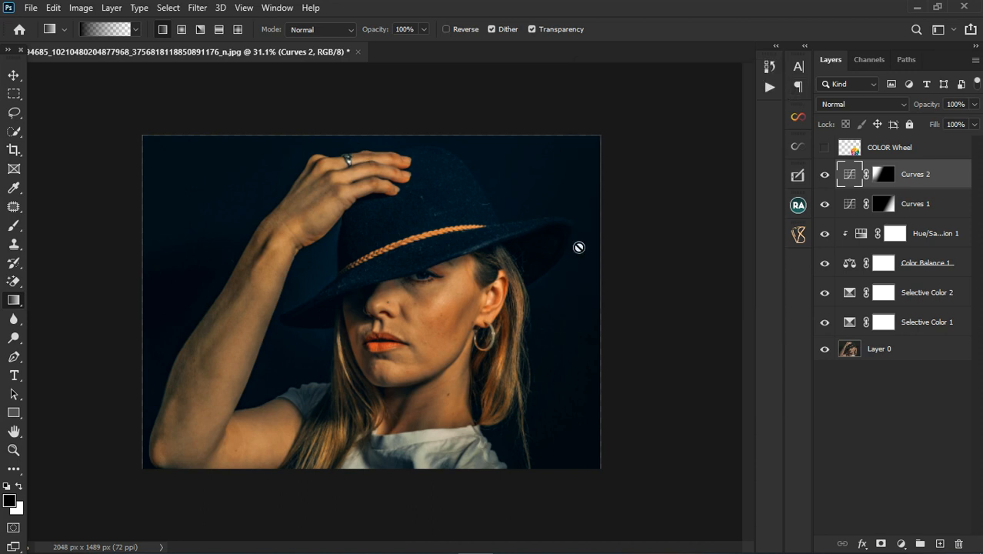
Compare the image with and without Curves 2 and lower that layer's opacity to 75%
scroll(386, 300, "down", 3)
scroll(261, 416, "up", 4)
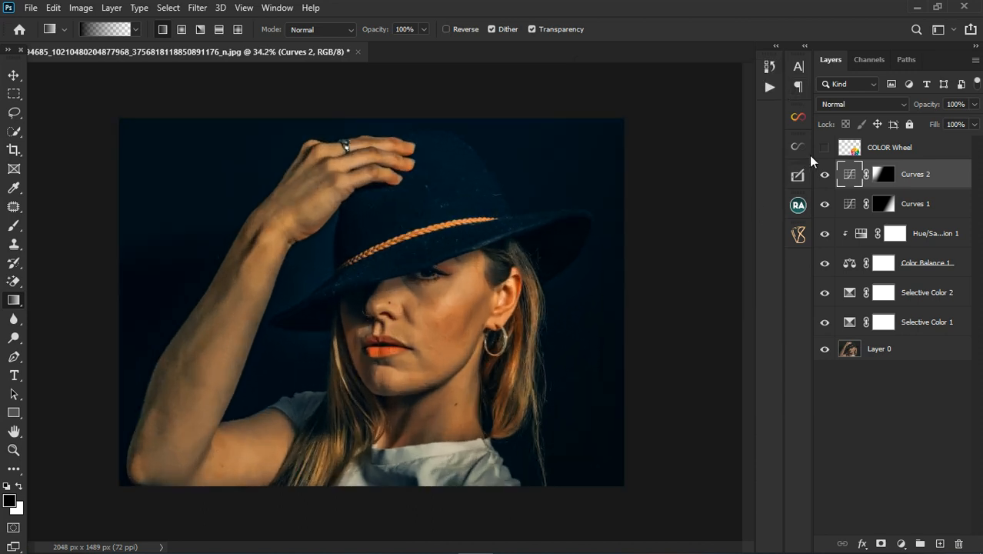
left_click(826, 176)
left_click(826, 175)
left_click(975, 104)
left_click_drag(975, 121, 957, 121)
Select the Curves 1 layer and lower its opacity to about 73%
left_click(826, 209)
key("x")
key("alt+bracketleft")
left_click(975, 105)
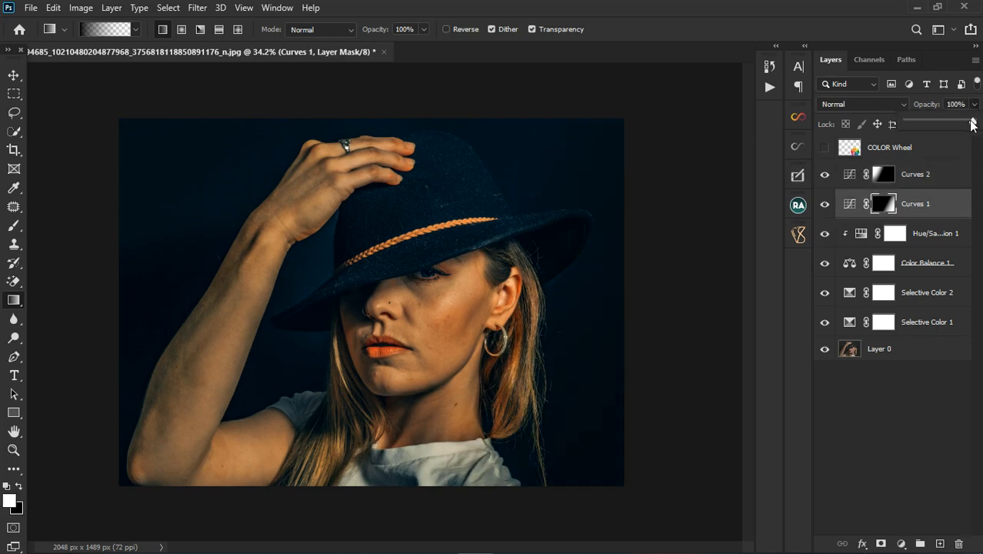
left_click_drag(973, 122, 950, 125)
scroll(378, 262, "down", 1)
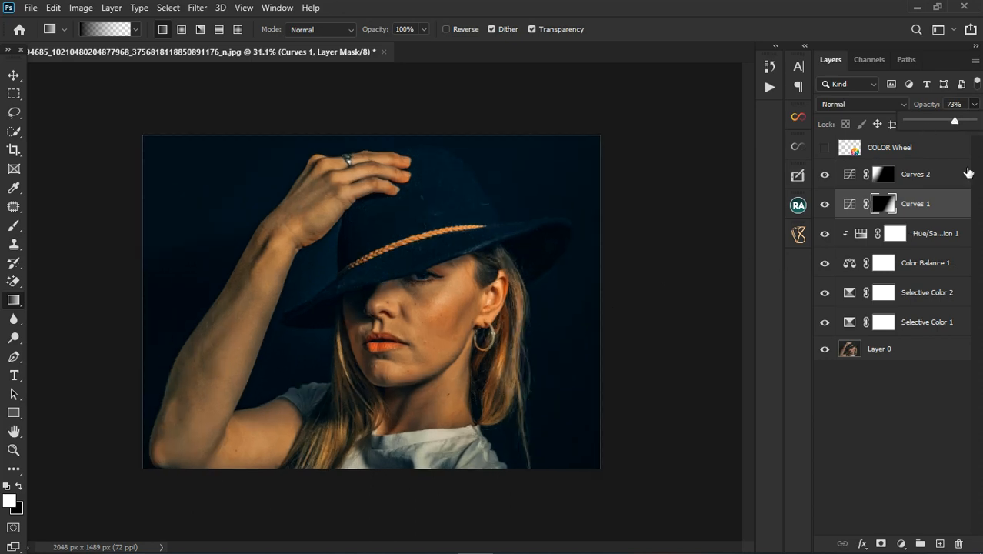
Add a Curves adjustment above Curves 2, raise its RGB midpoint to brighten the image, and invert its mask to black
key("alt+bracketright")
left_click(904, 544)
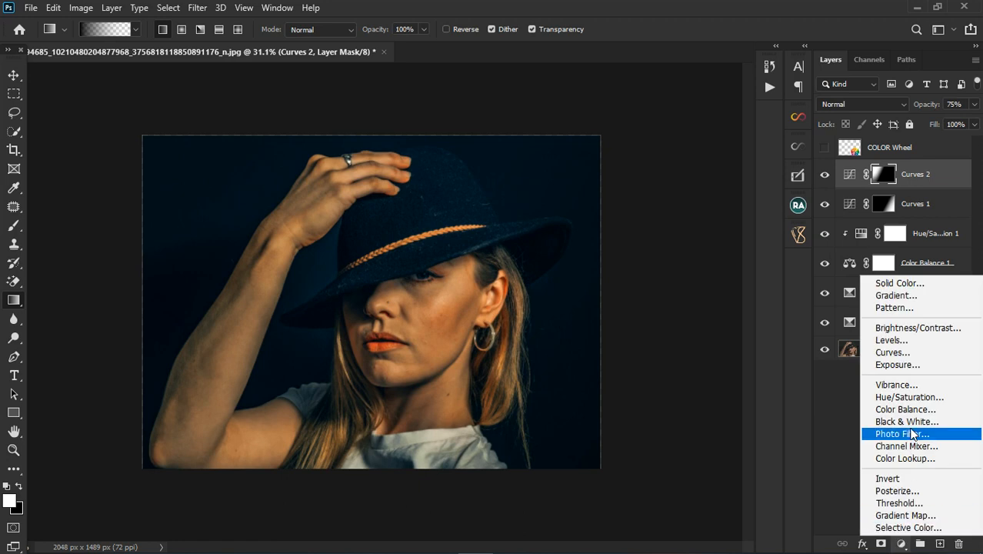
left_click(895, 352)
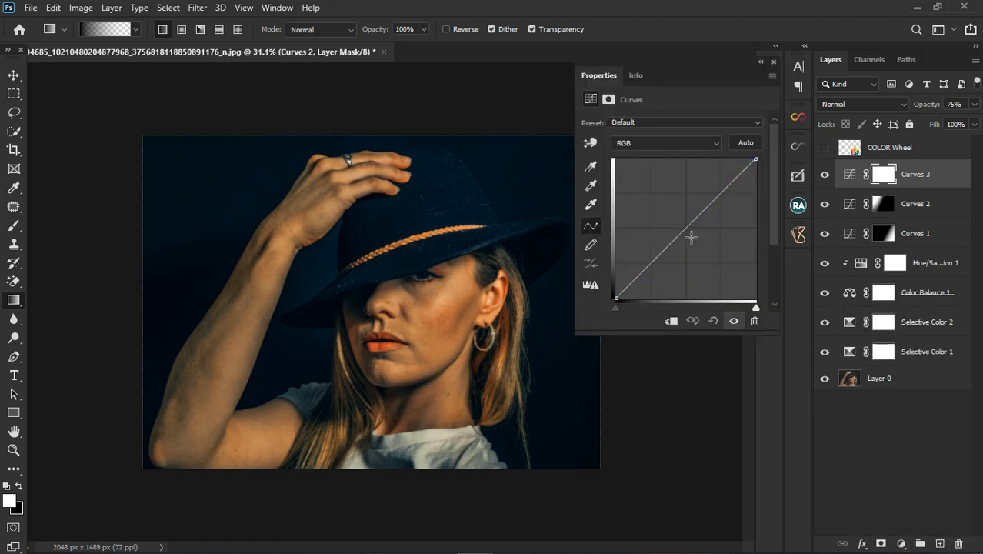
mouse_move(692, 235)
left_mouse_down()
mouse_move(680, 224)
mouse_move(689, 228)
left_mouse_up()
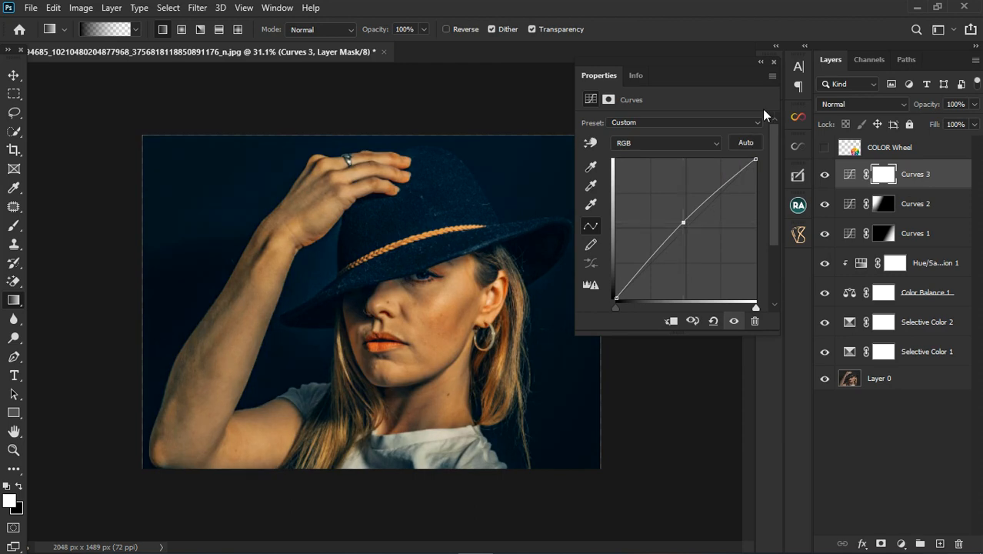
left_click(885, 177)
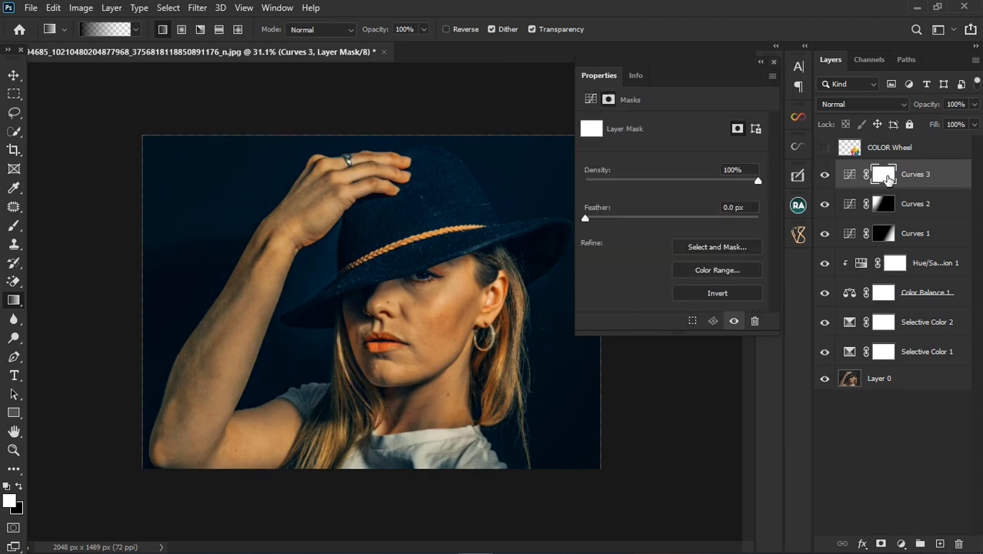
key("ctrl+i")
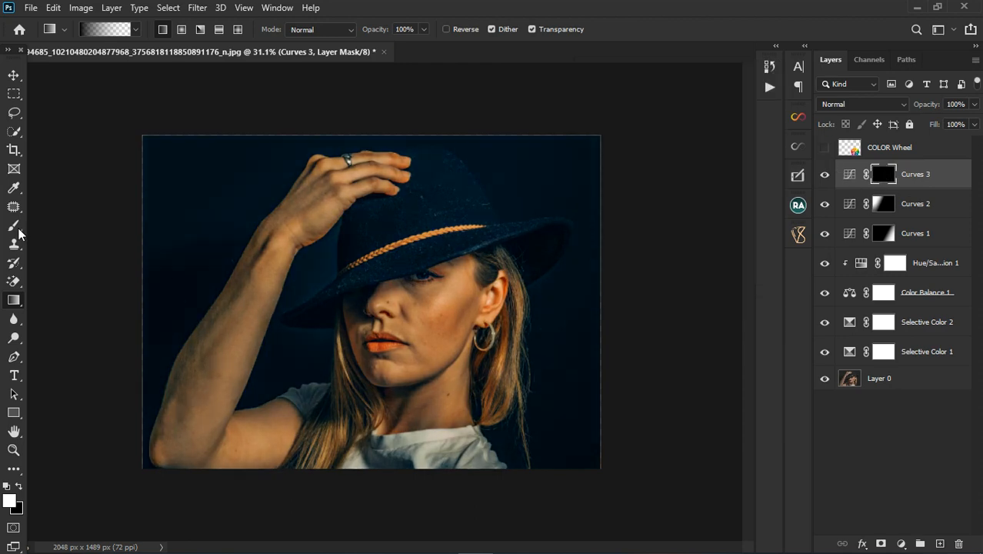
Paint white on the Curves 3 mask over the face, neck, hair and raised arm with a 300 px brush, and lower the layer's opacity to 54%
left_click(16, 227)
mouse_move(434, 305)
left_mouse_down()
mouse_move(421, 319)
mouse_move(453, 362)
mouse_move(435, 369)
mouse_move(462, 377)
mouse_move(440, 446)
left_mouse_up()
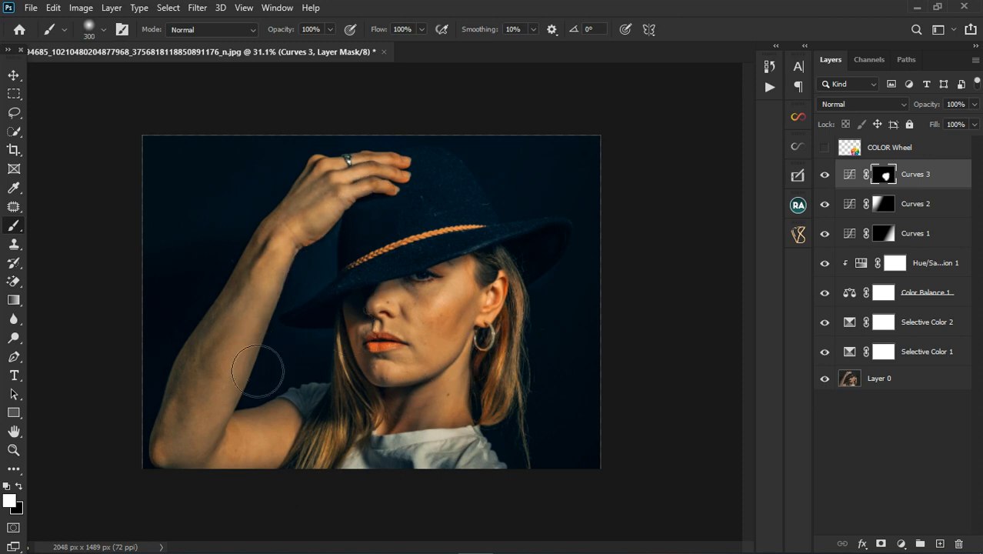
mouse_move(236, 447)
left_mouse_down()
mouse_move(263, 456)
mouse_move(277, 439)
left_mouse_up()
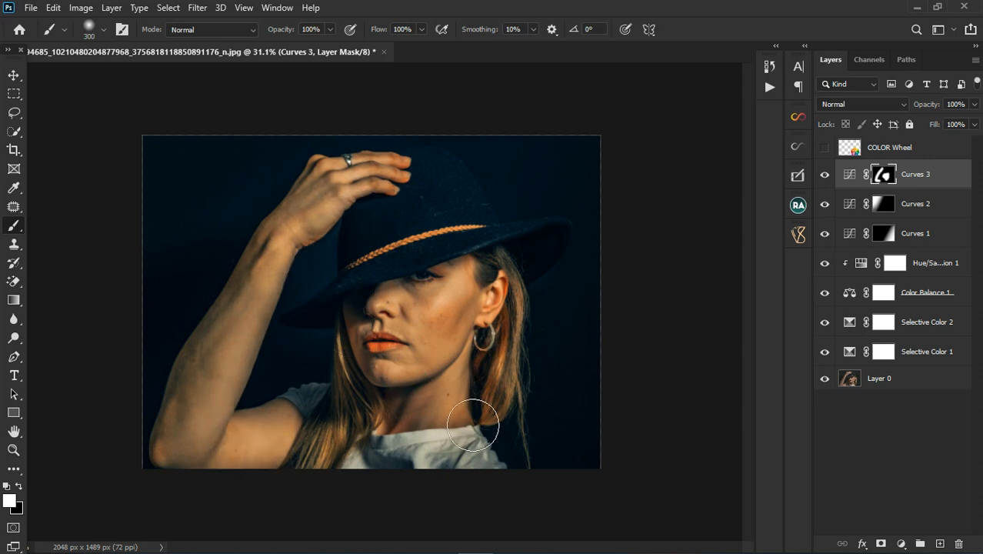
mouse_move(468, 412)
left_mouse_down()
mouse_move(498, 395)
mouse_move(520, 314)
mouse_move(524, 356)
mouse_move(490, 411)
left_mouse_up()
scroll(486, 394, "down", 1)
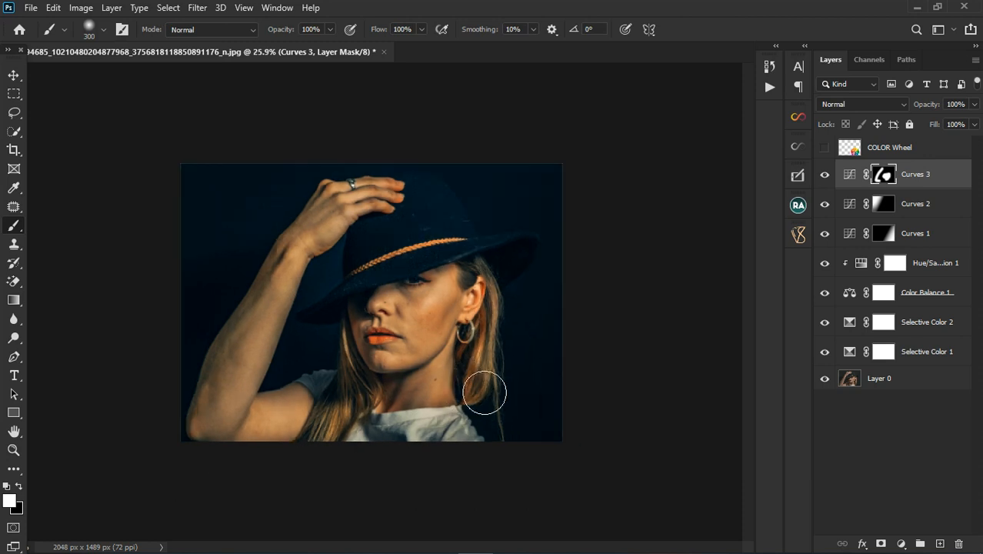
left_click_drag(974, 103, 951, 133)
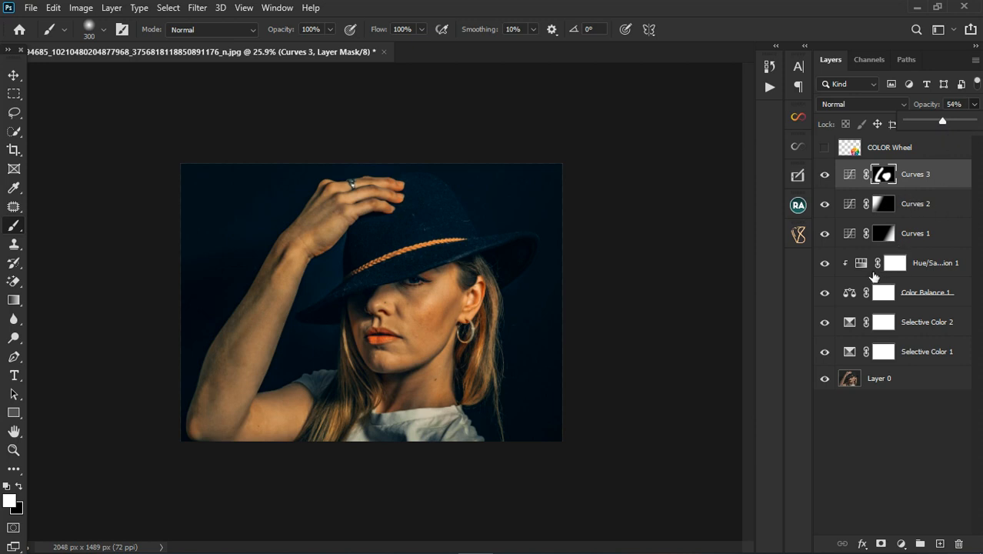
Show the COLOR Wheel layer, move the wheel around over the portrait to compare its hues with the skin and shadows, and hide it again
left_click(827, 150)
left_click(828, 152)
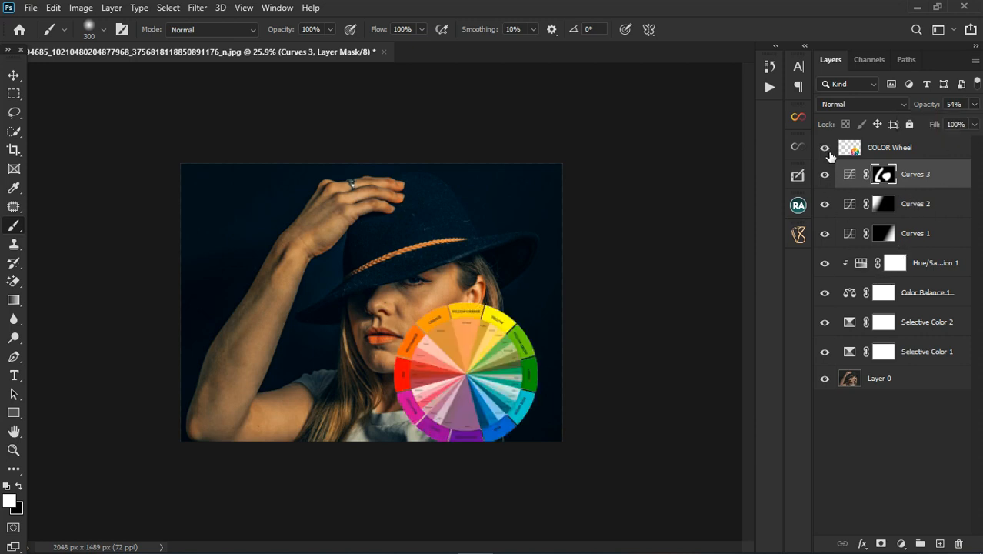
left_click(14, 75)
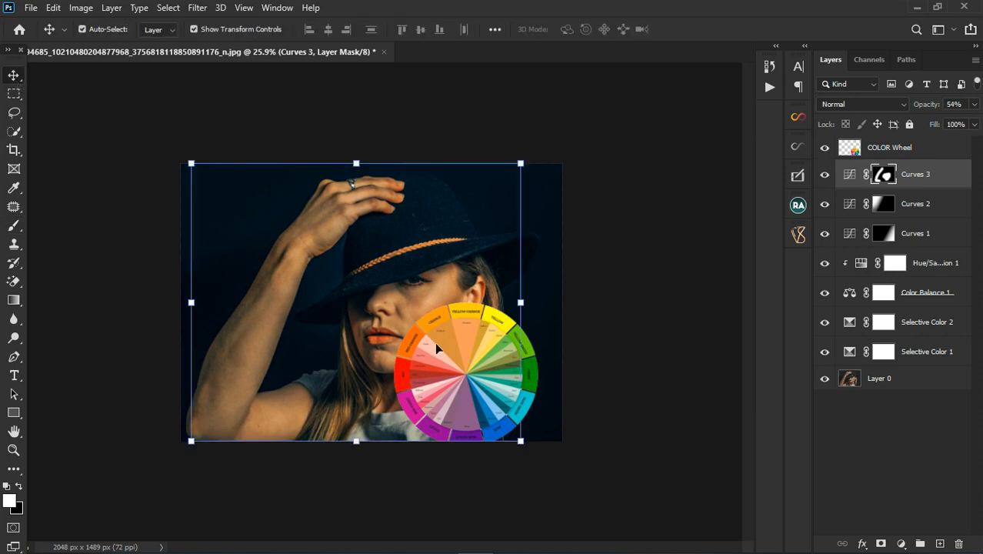
left_click_drag(454, 385, 381, 335)
scroll(433, 327, "up", 3)
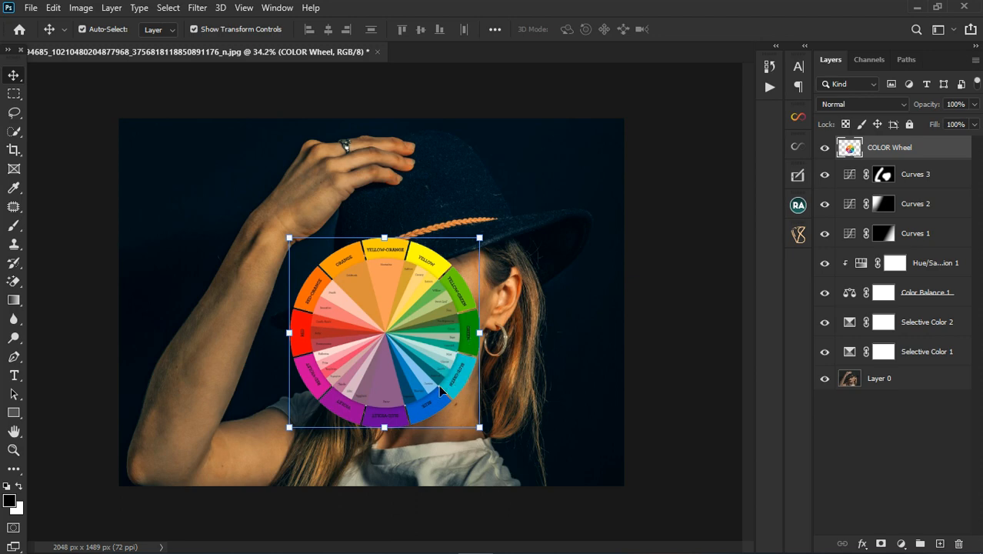
left_click_drag(394, 321, 361, 365)
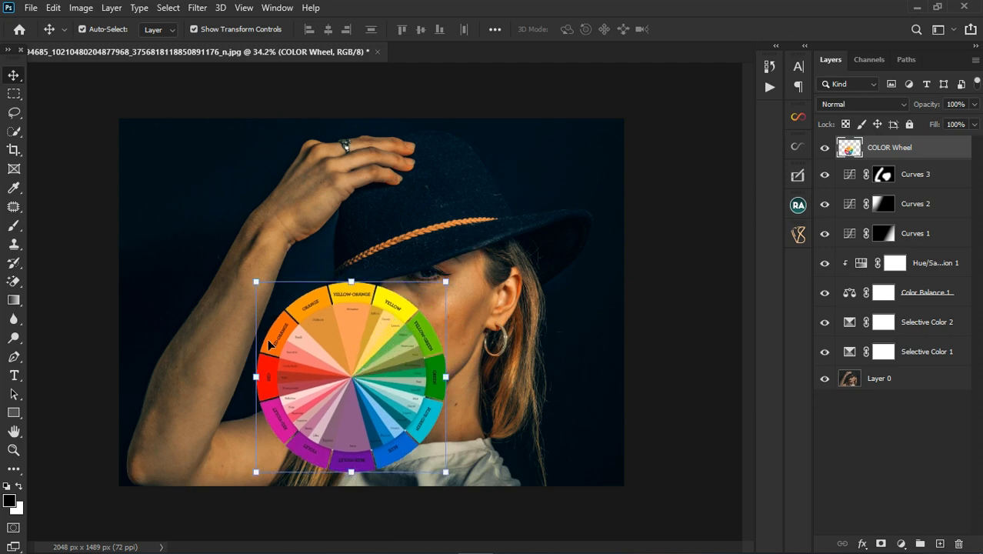
left_click_drag(308, 331, 423, 327)
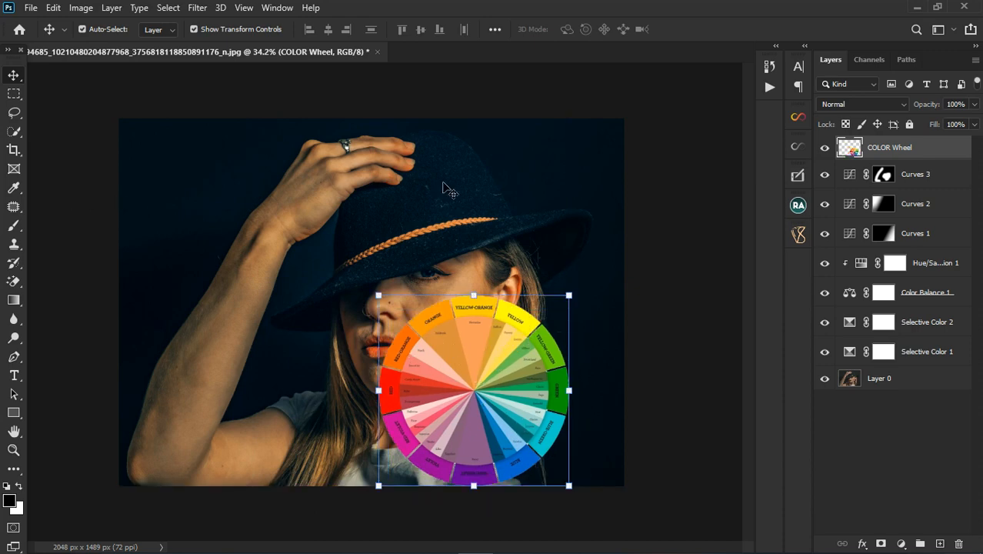
left_click(827, 150)
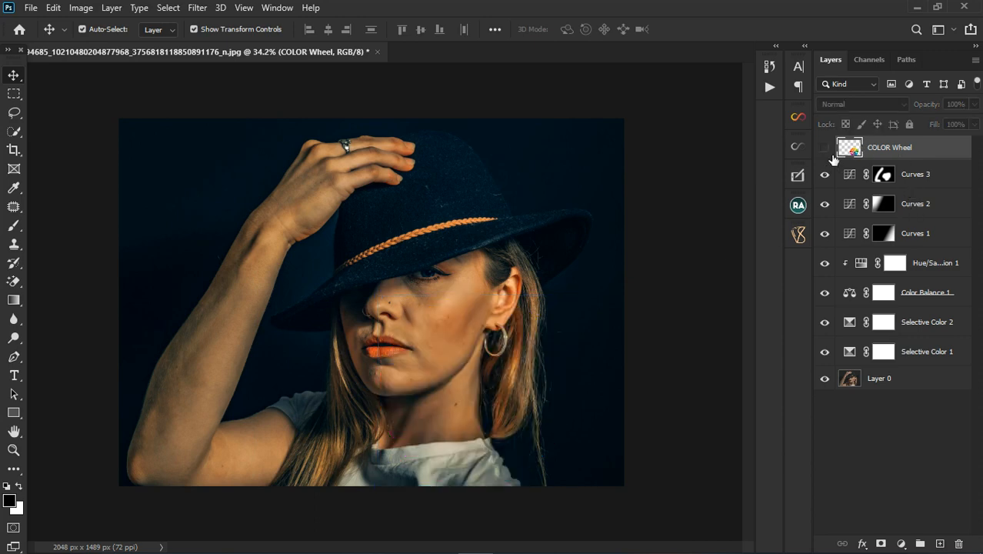
Hide the Curves 3 and Curves 2 layers and compare the image with and without Curves 1
left_click(827, 177)
left_click(831, 208)
left_click(830, 239)
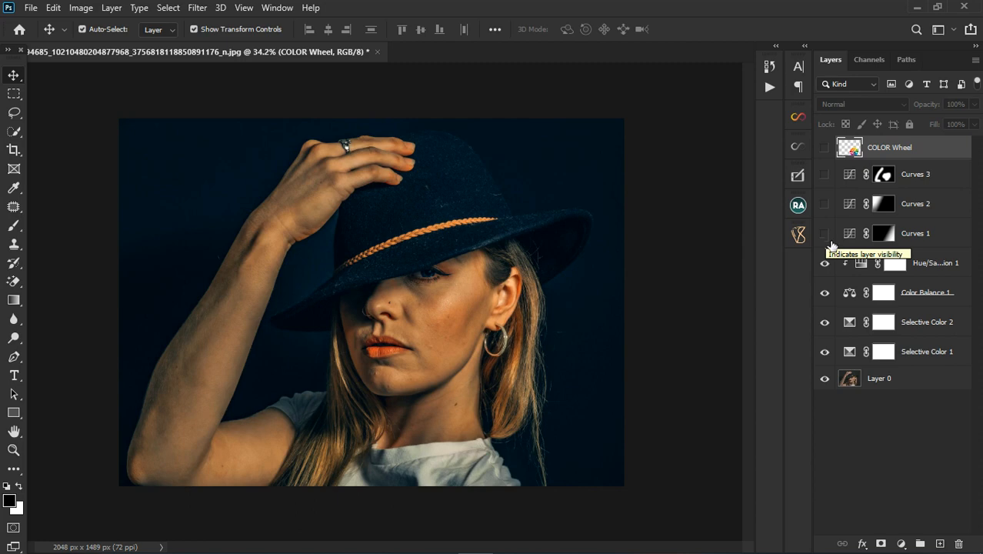
left_click(829, 265)
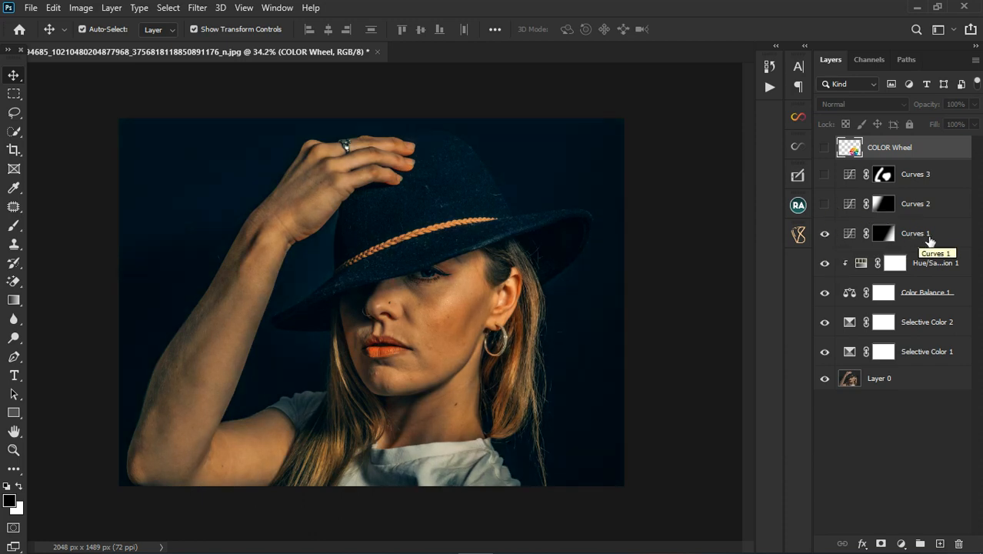
Duplicate the Curves 1 layer and invert the mask of the copy
left_click(948, 241)
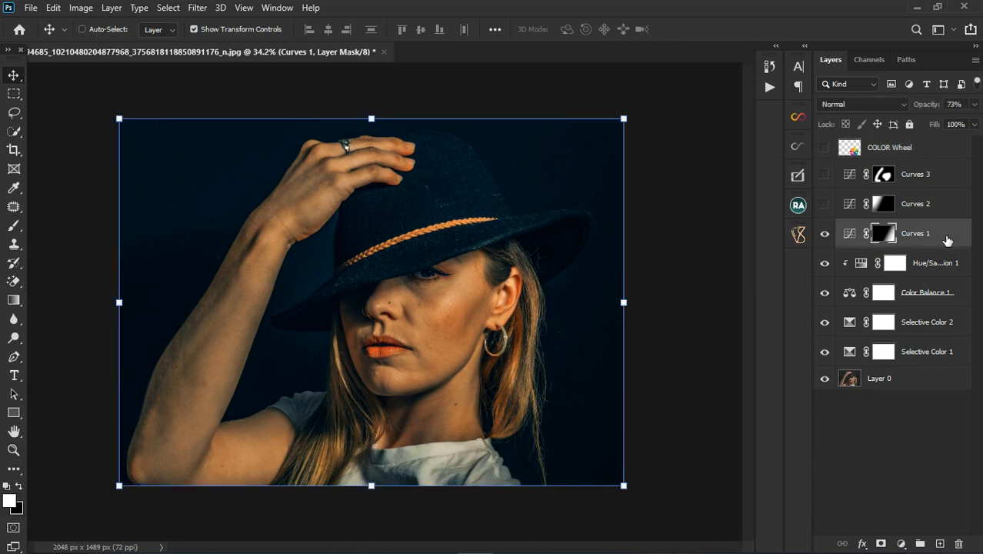
key("ctrl+j")
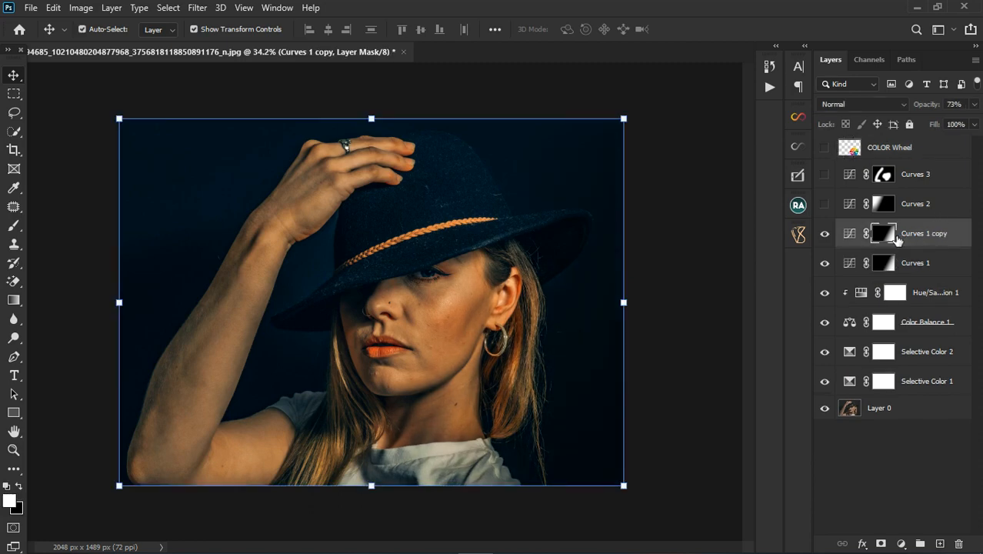
key("ctrl+i")
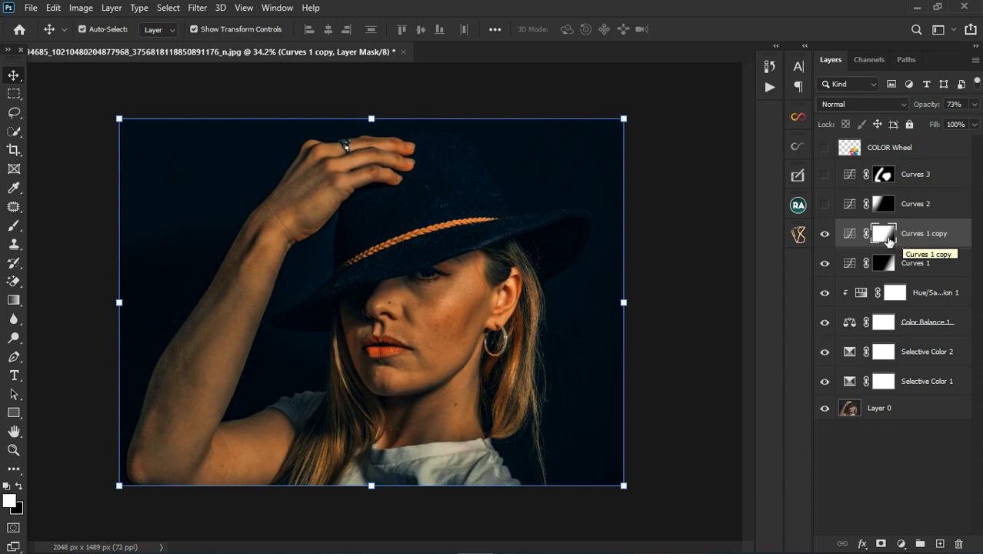
Lower the Curves 1 copy layer's opacity to 11% and make Curves 2 and Curves 3 visible again
left_click(946, 238)
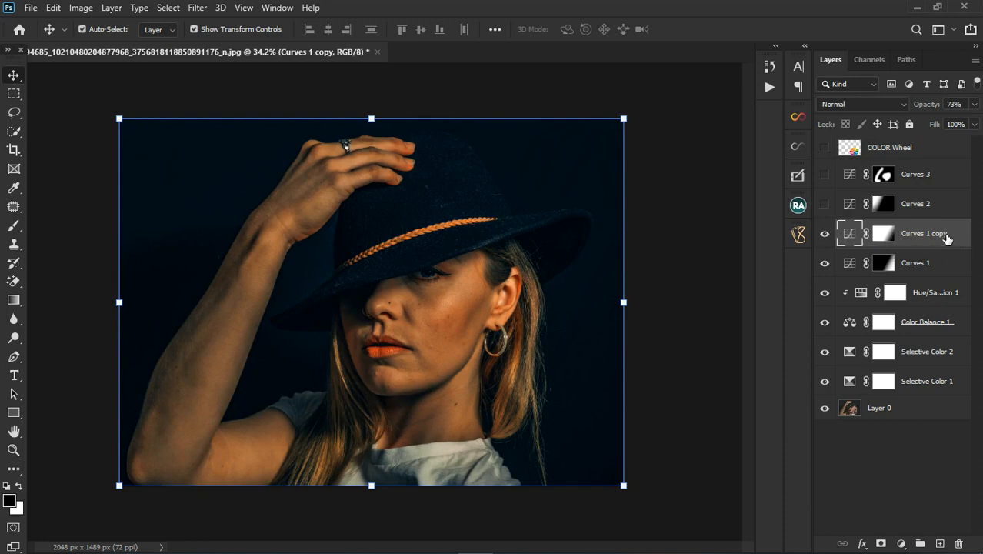
left_click(975, 104)
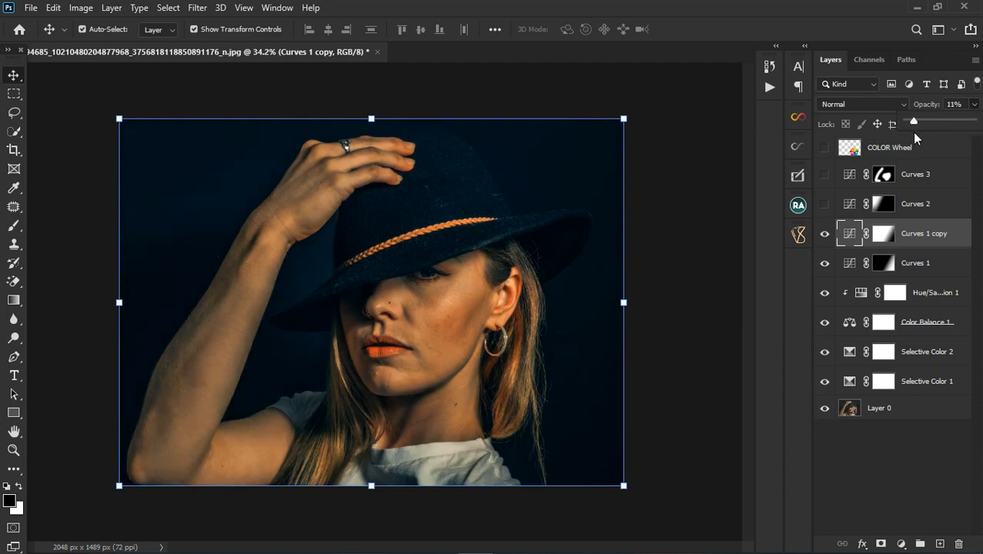
left_click(835, 213)
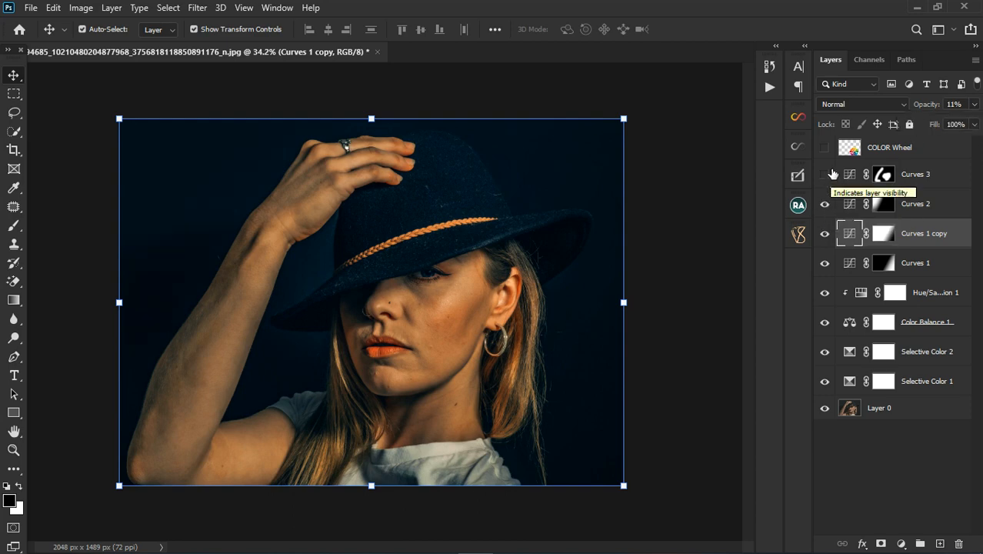
left_click(825, 175)
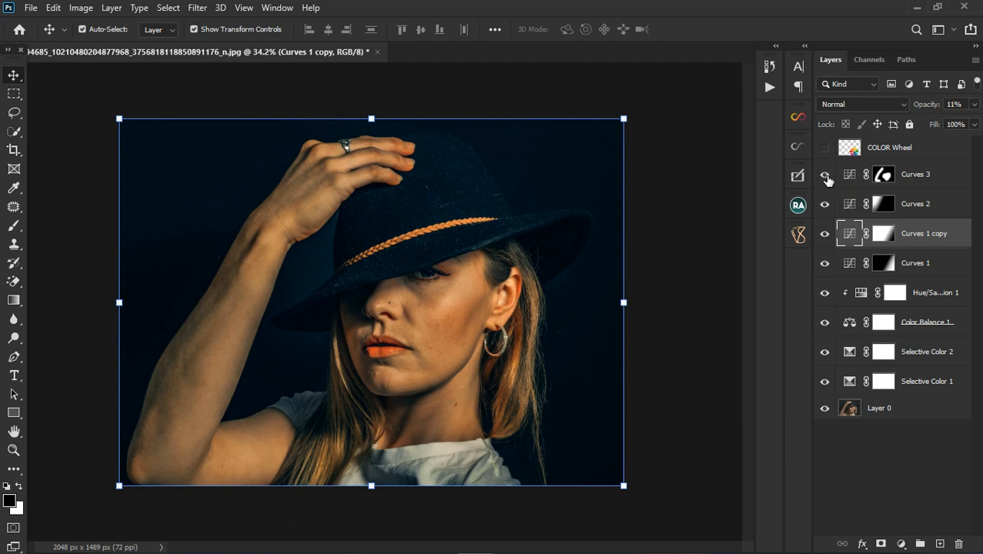
Select Curves 3, compare the original Layer 0 alone with the full colour grade, and inspect the graded portrait up close
left_click(952, 179)
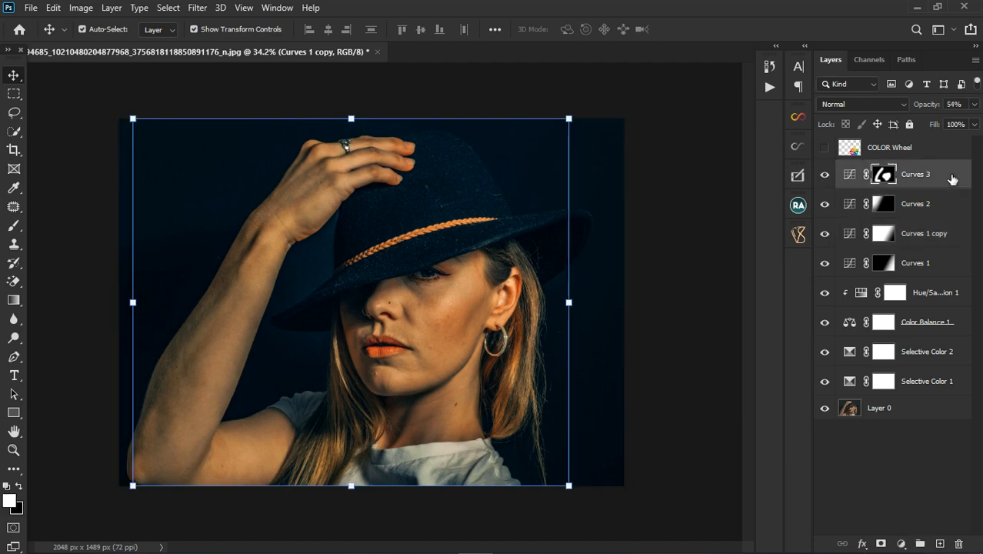
scroll(388, 264, "down", 1)
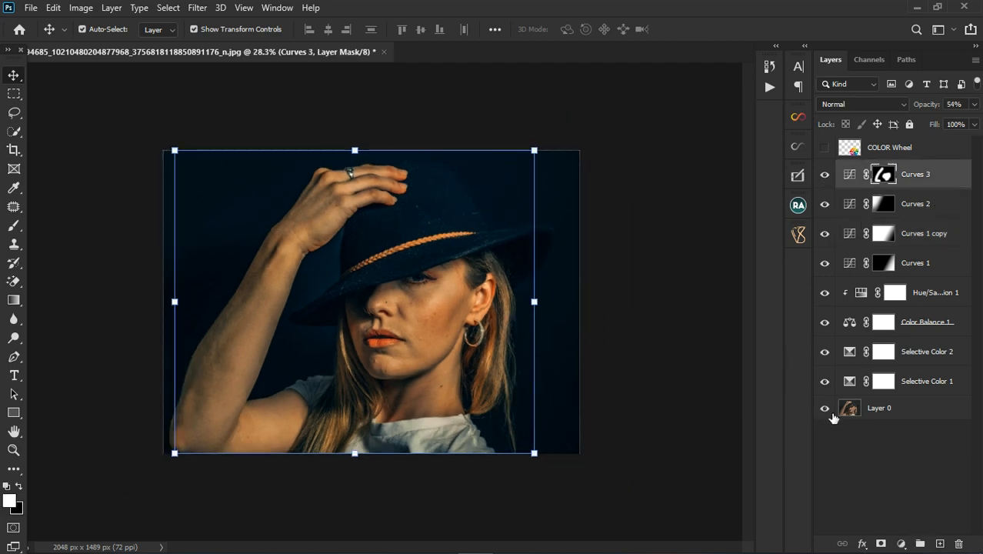
left_click(831, 414, "alt")
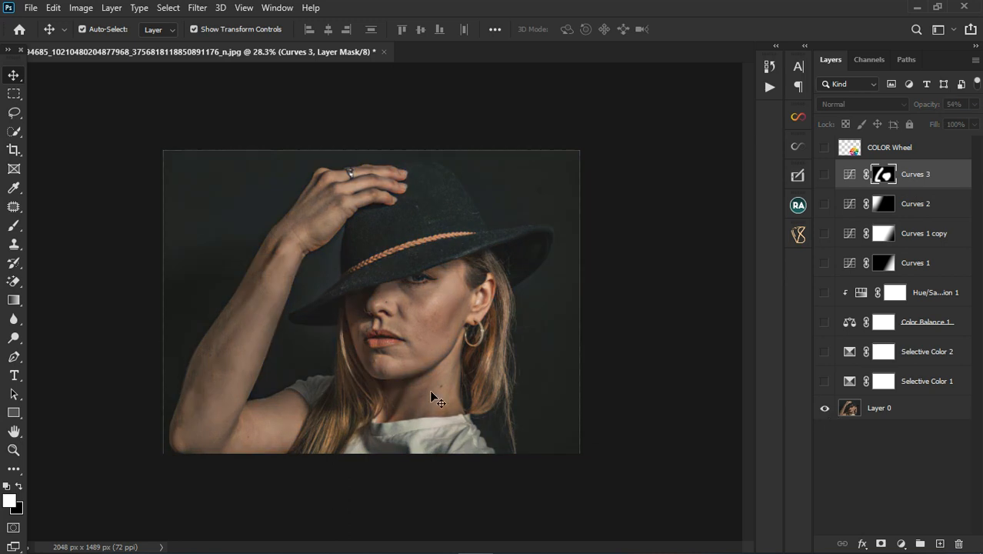
scroll(410, 382, "up", 1)
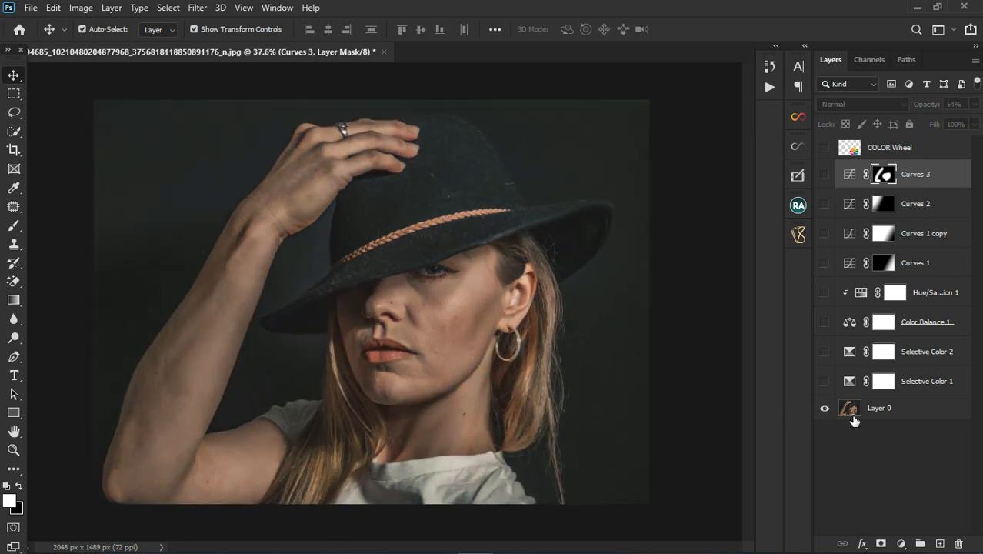
left_click(829, 411, "alt")
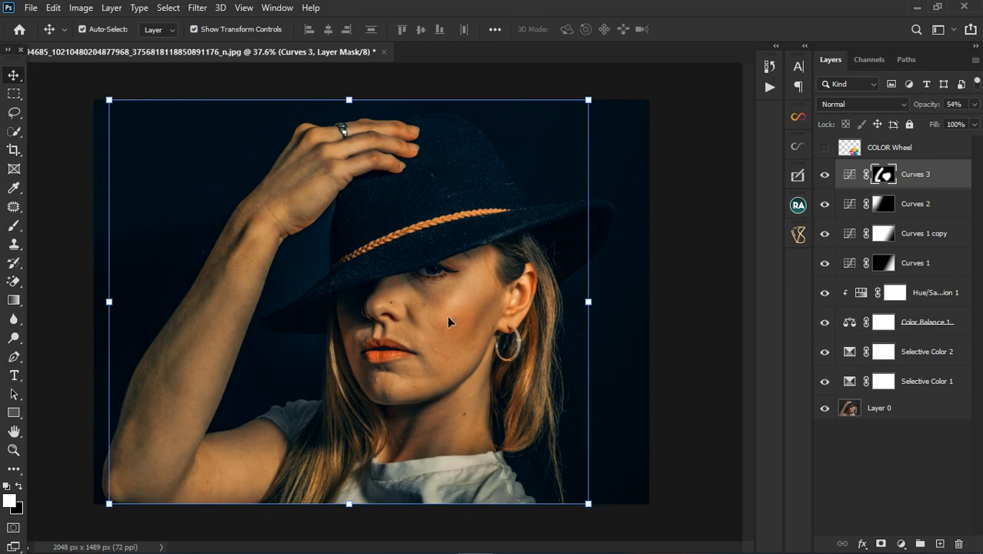
scroll(431, 280, "up", 2)
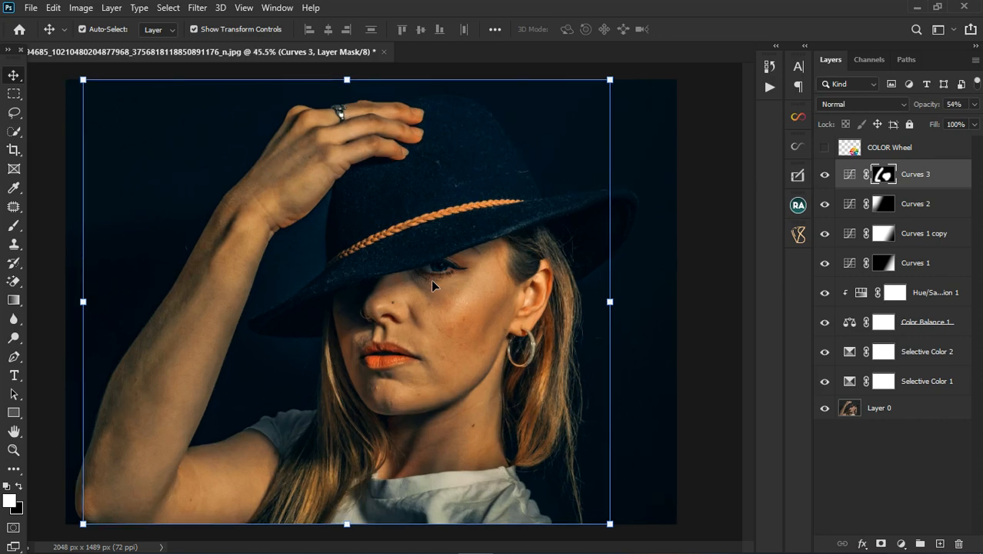
scroll(432, 285, "down", 3)
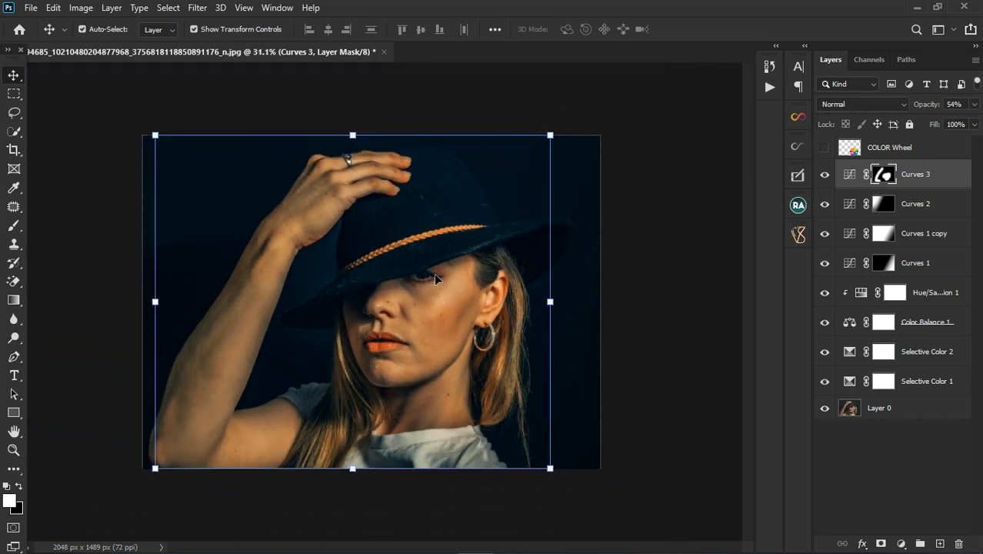
left_click(842, 435)
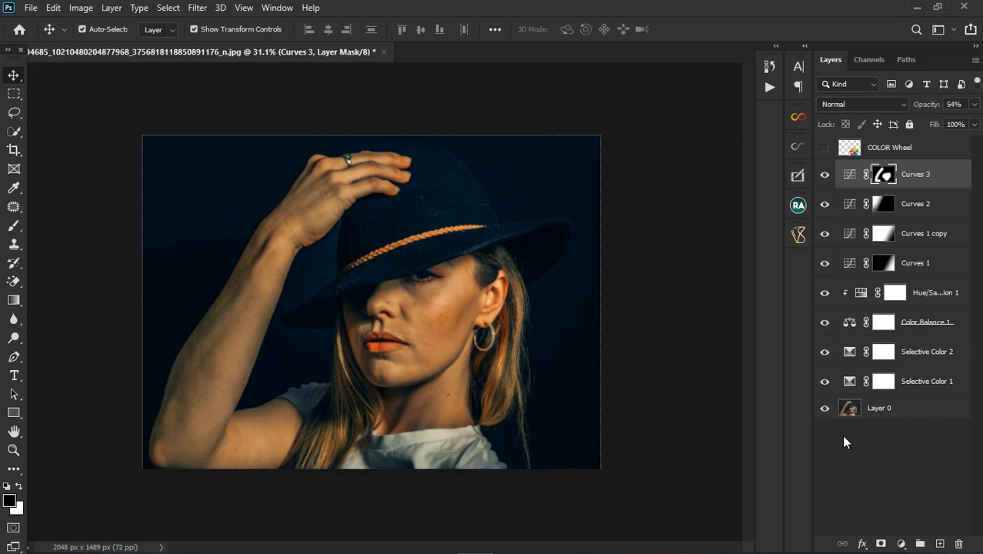